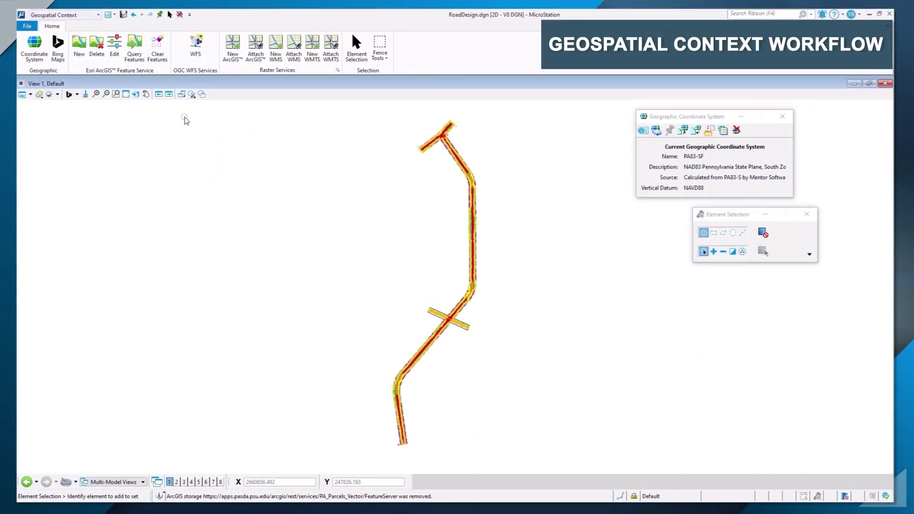
- Fit the road design in view and load the CityPhillyStreets MapServer layers into a new ArcGIS map
left_click(126, 94)
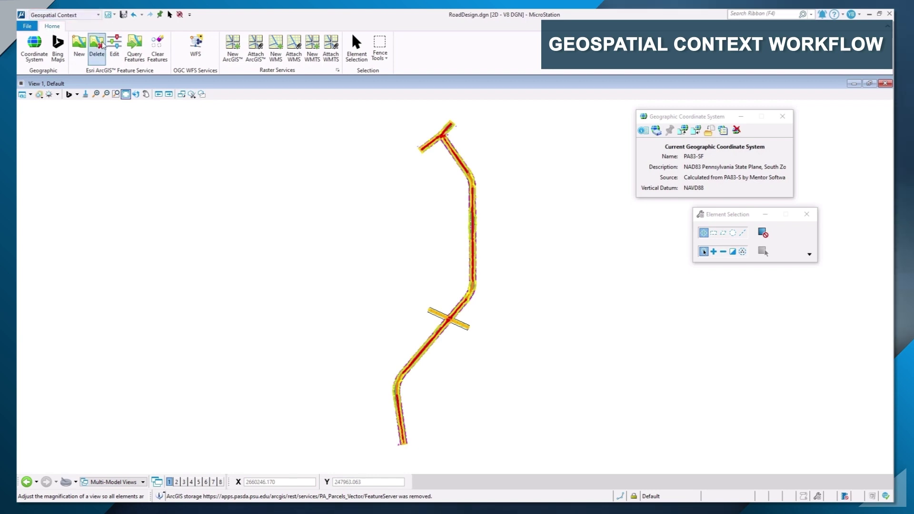
left_click(233, 49)
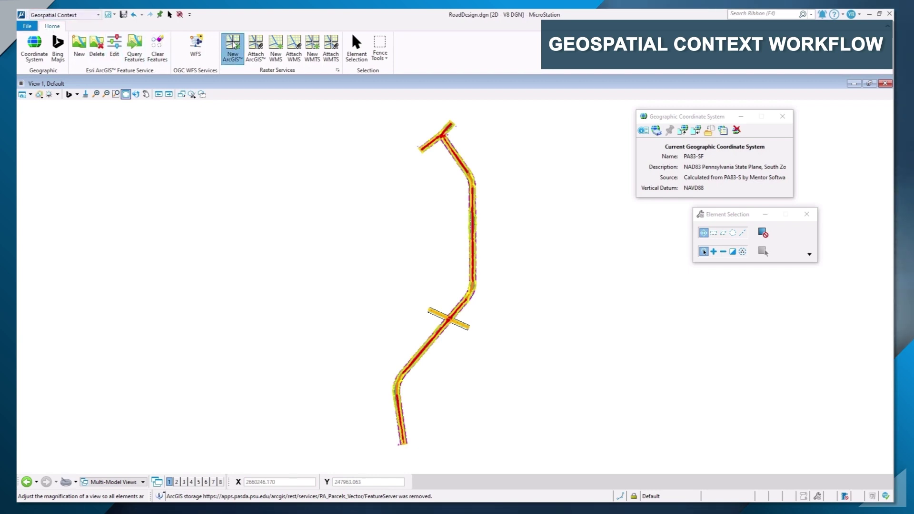
type("https://mapservices.pasda.psu.edu/server/rest/services/pasda/CityPhillyStreets/MapServer")
key("Return")
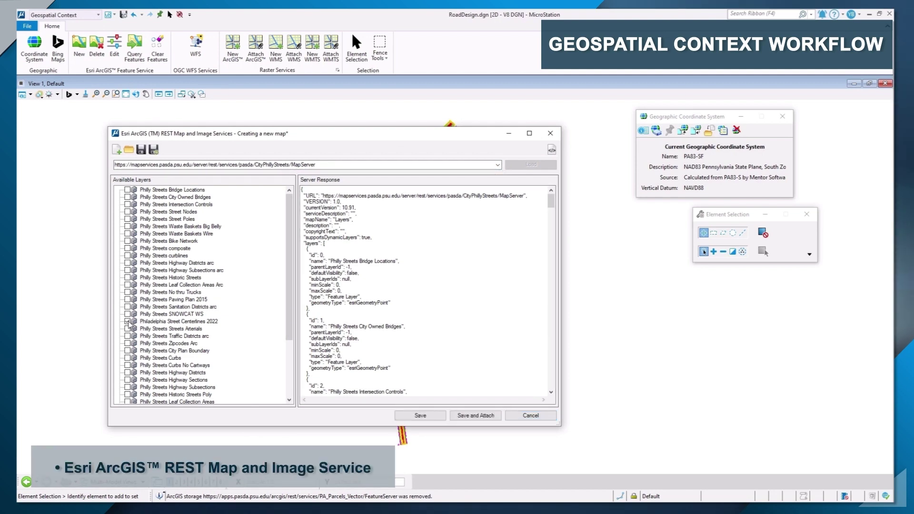
- Attach the Philadelphia Street Centerlines layer, saving the map as centerline.xamis
left_click(127, 322)
left_click(476, 415)
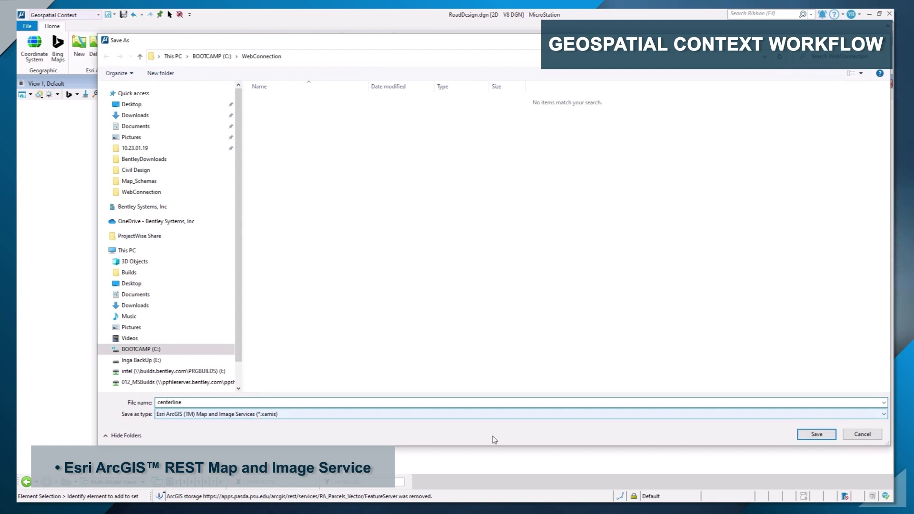
left_click(816, 435)
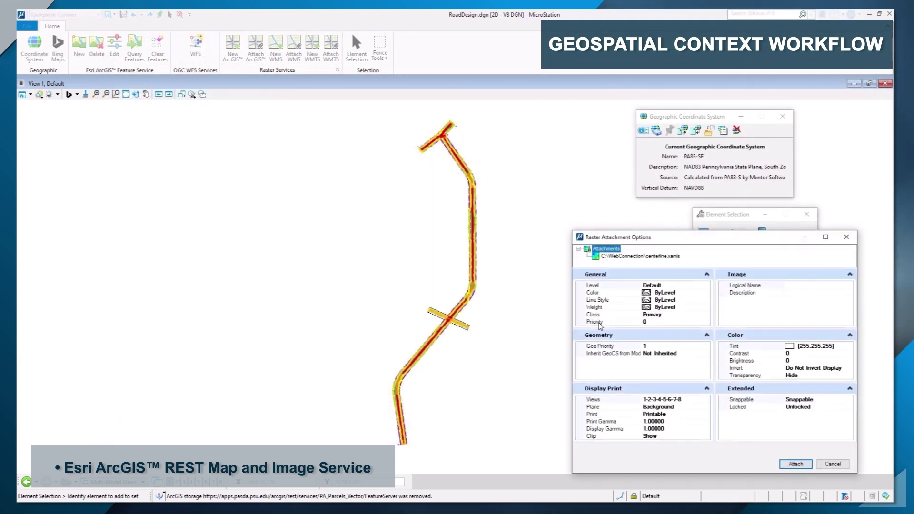
left_click(795, 464)
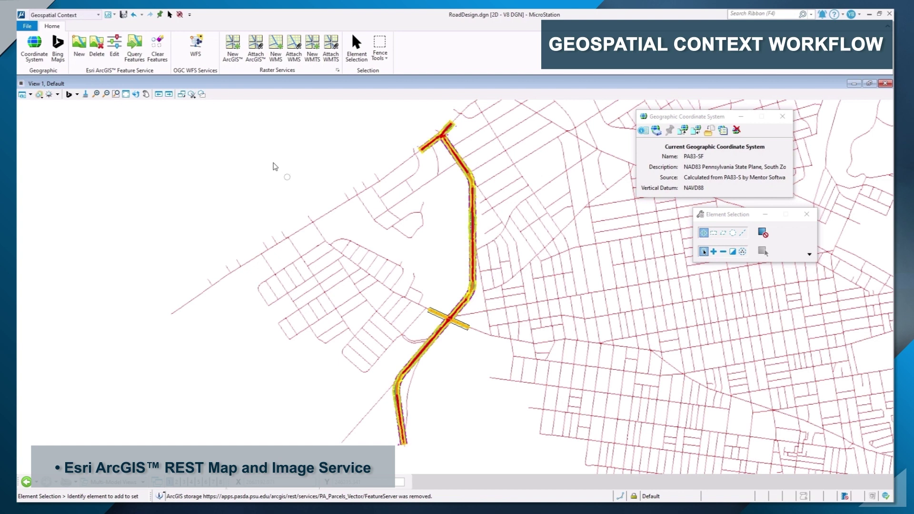
- Connect to the PA_Parcels FeatureServer using the PA County and PA_Parcels202306 layers
left_click(78, 53)
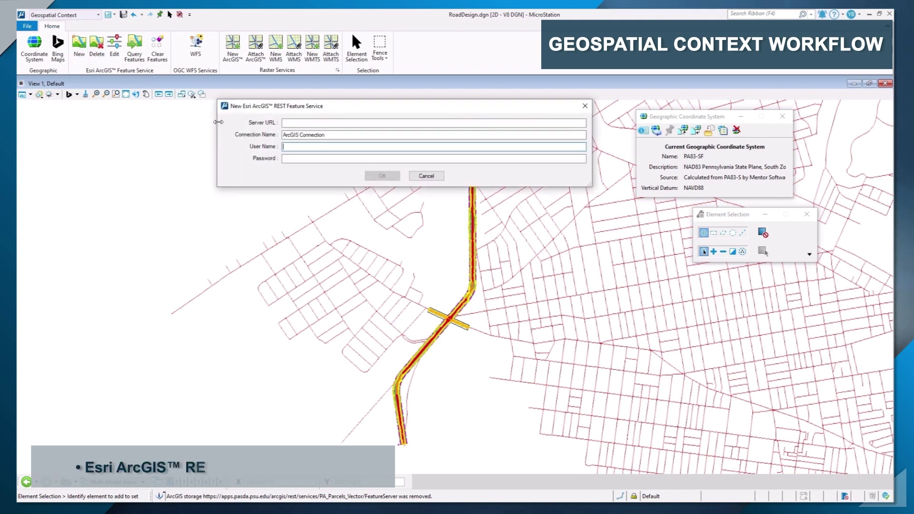
type("https://apps.pasda.psu.edu/arcgis/rest/services/PA_Parcels_Vector/FeatureServer")
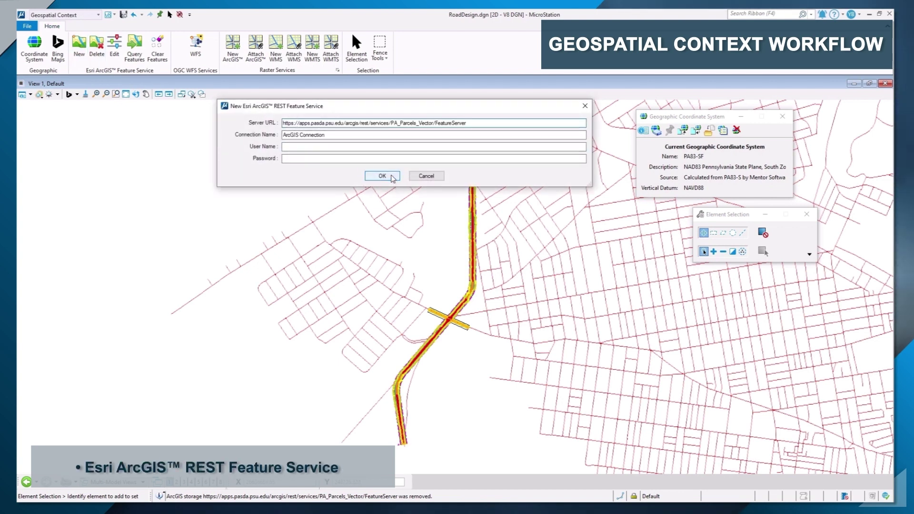
left_click(382, 175)
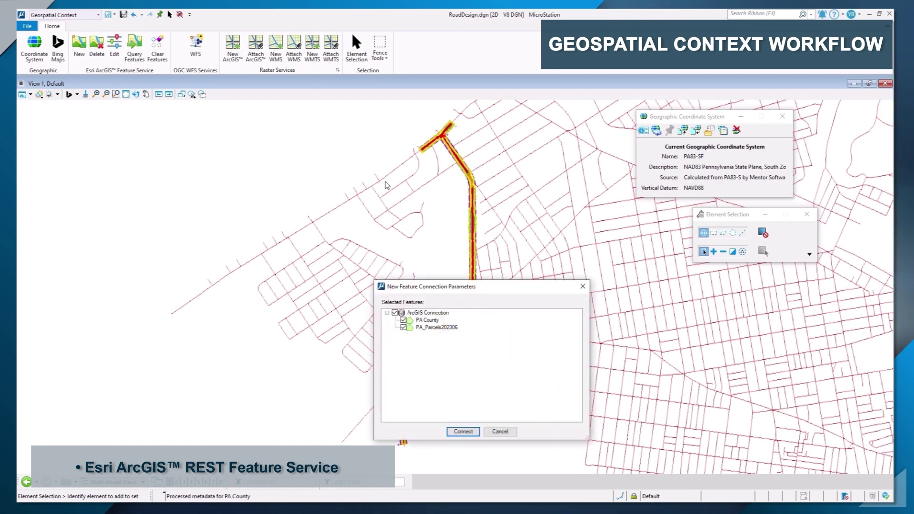
left_click(464, 432)
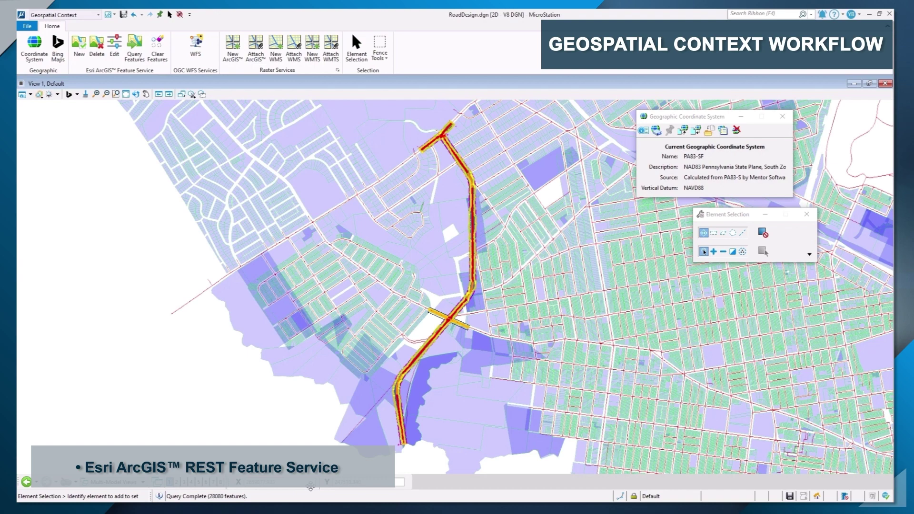
- View a parcel's PA_Parcels_Vector_PA_Parcels202306 attributes in Properties, then close the dialog
right_click(444, 343)
left_click(463, 347)
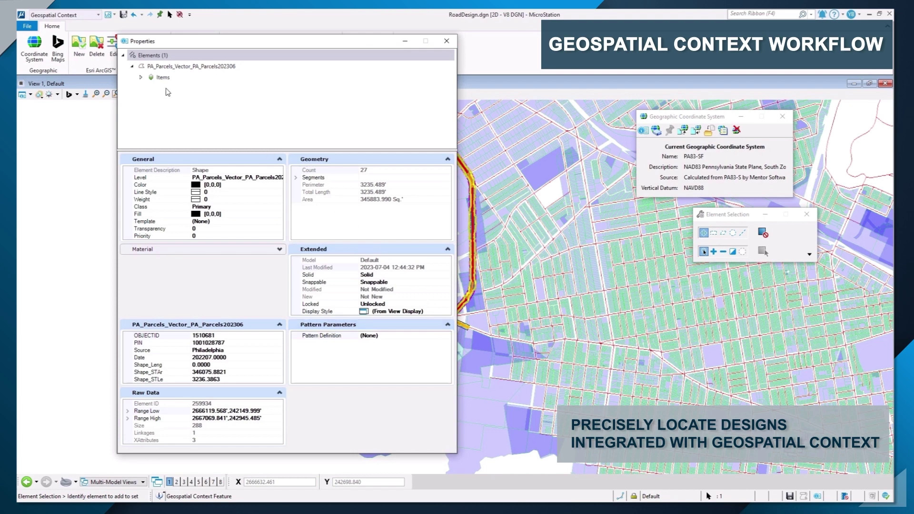
left_click(141, 78)
left_click(180, 88)
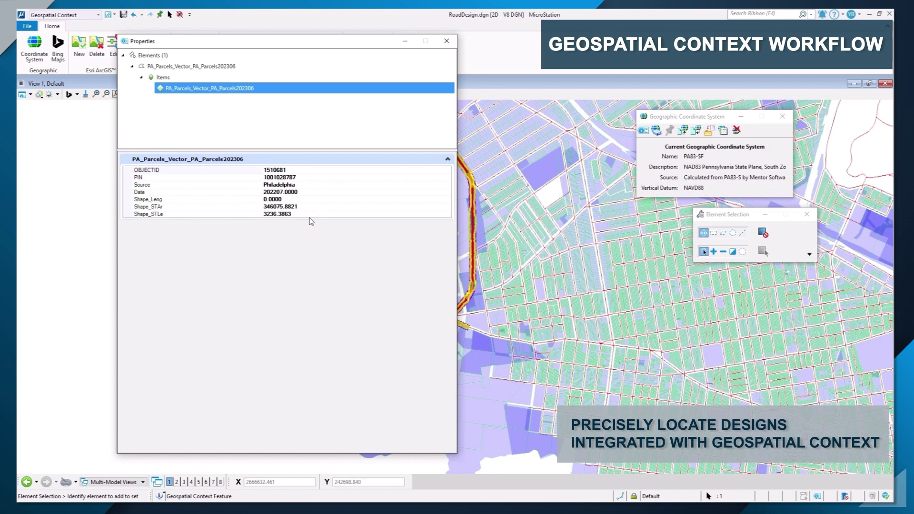
left_click(447, 41)
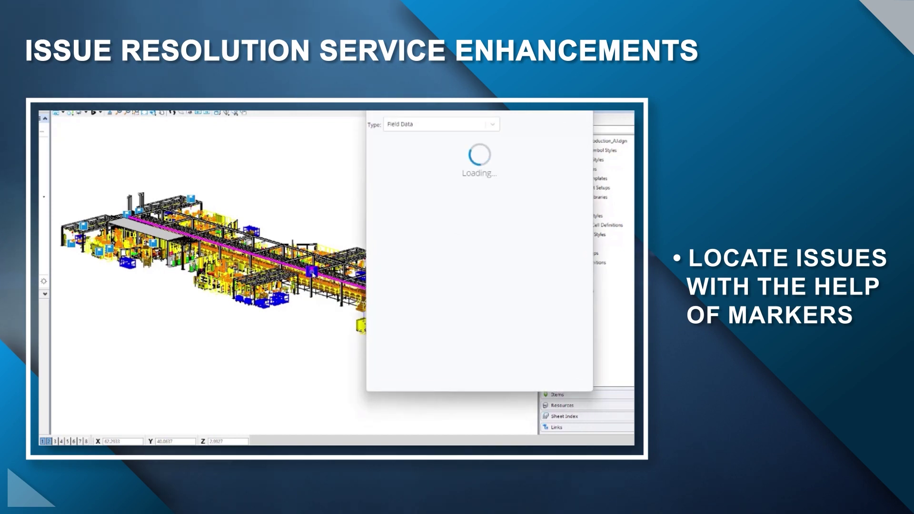
- Return to the Field Data issues list in Manage Issues
left_click(377, 146)
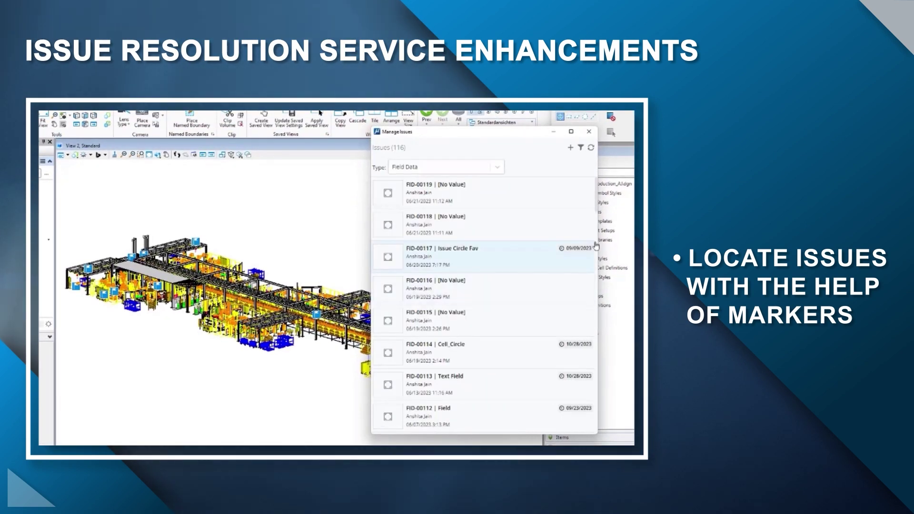
scroll(486, 286, "down", 3)
scroll(471, 327, "down", 3)
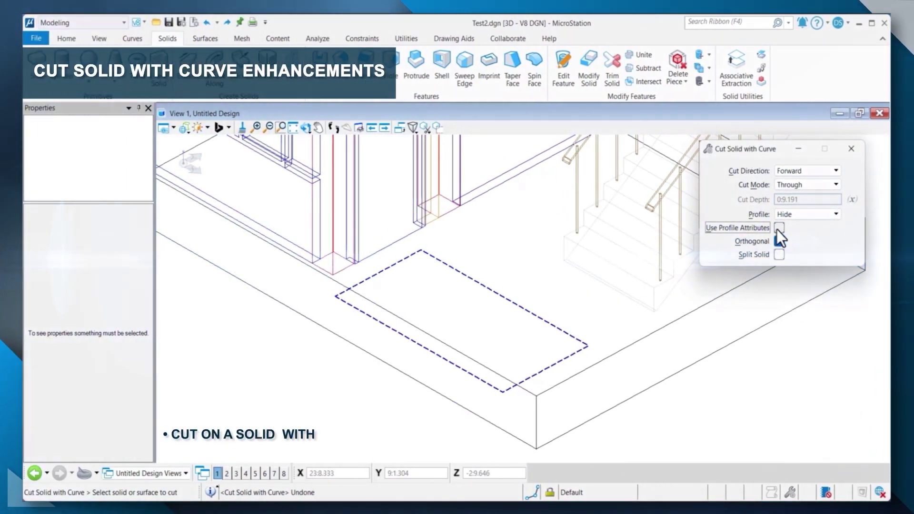
- Trial-cut the slab with Use Profile Attributes on, then undo the cut
left_click(780, 228)
left_click(585, 351)
left_click(476, 435)
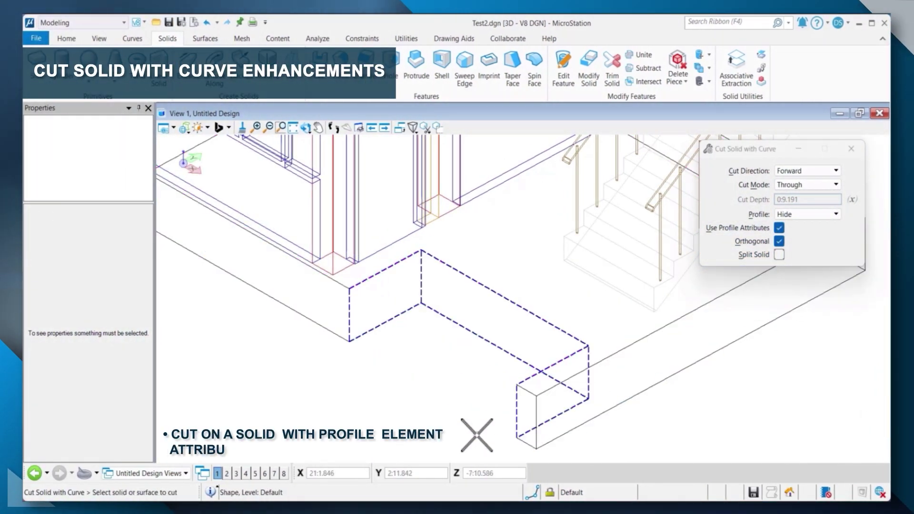
key("ctrl+z")
- Cut the slab along the dashed profile with Use Profile Attributes off
left_click(779, 227)
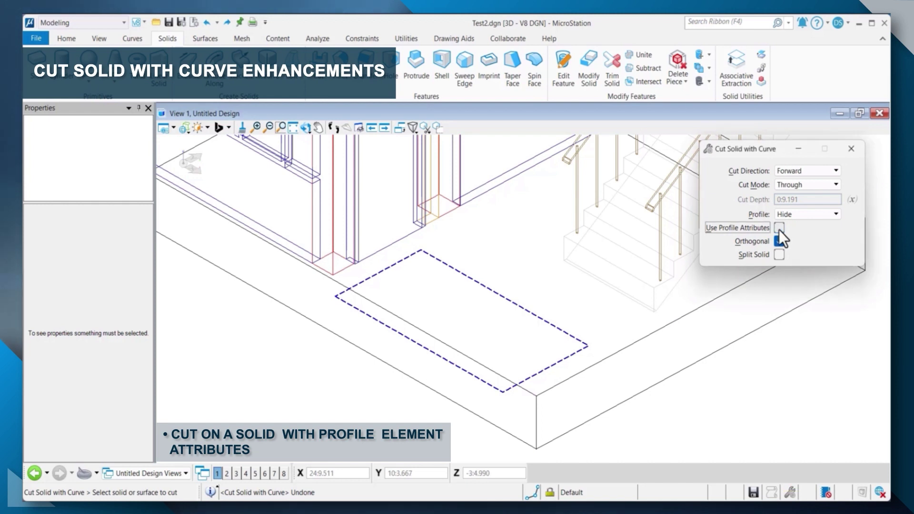
left_click(623, 350)
left_click(582, 351)
left_click(579, 439)
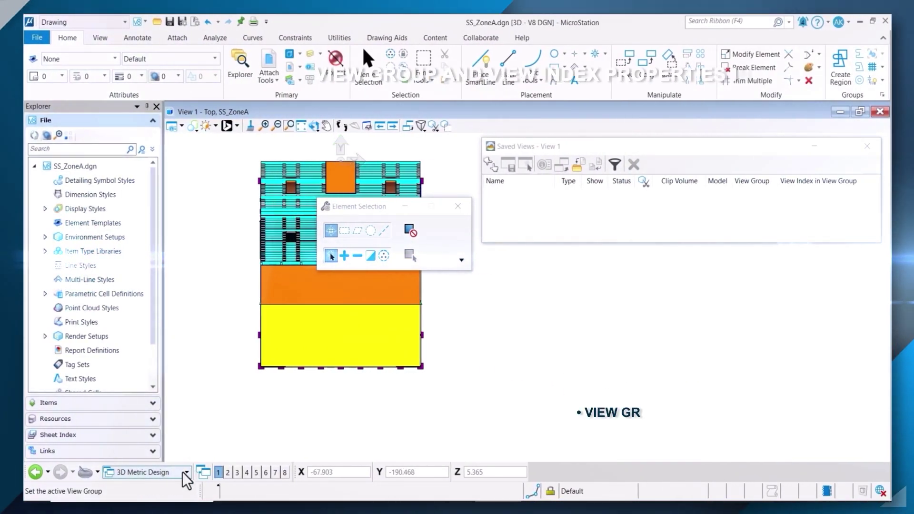
- Create saved view Zone_A_View_1 in the Iso_View view group
left_click(186, 472)
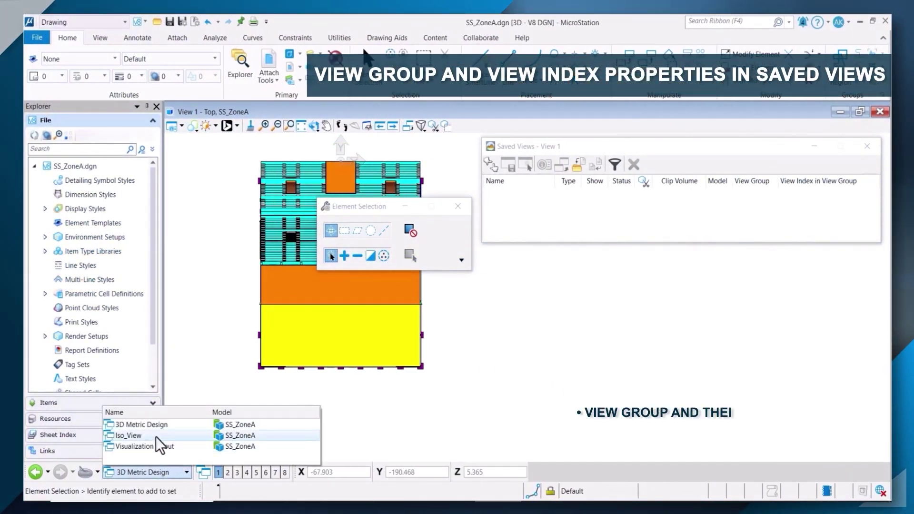
left_click(146, 435)
left_click(492, 165)
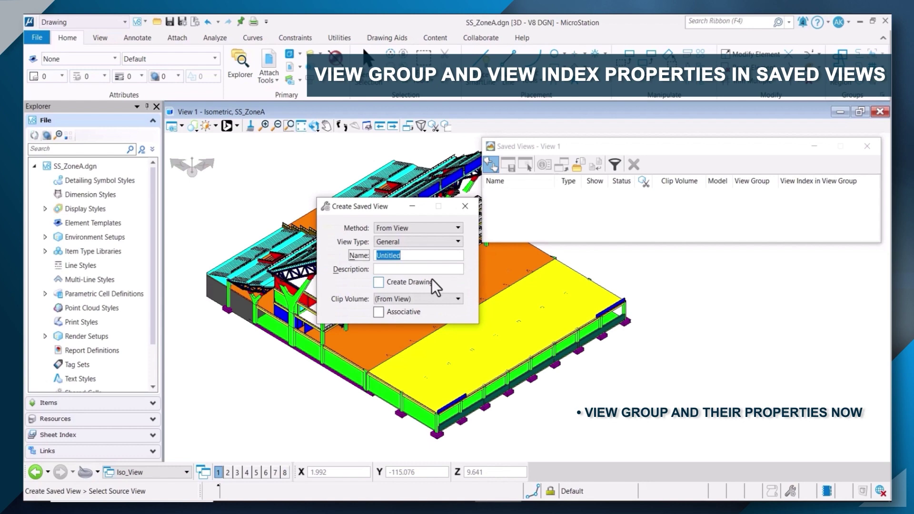
type("Zone_A_")
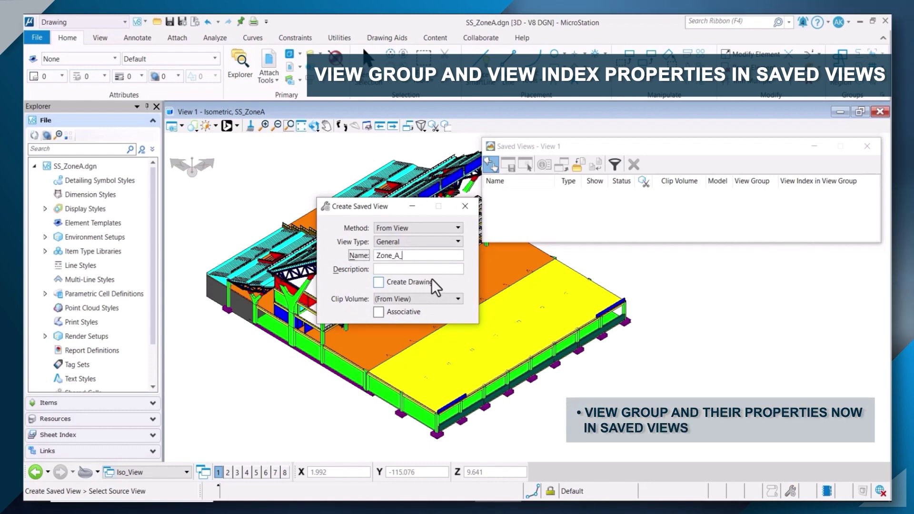
type("View_1")
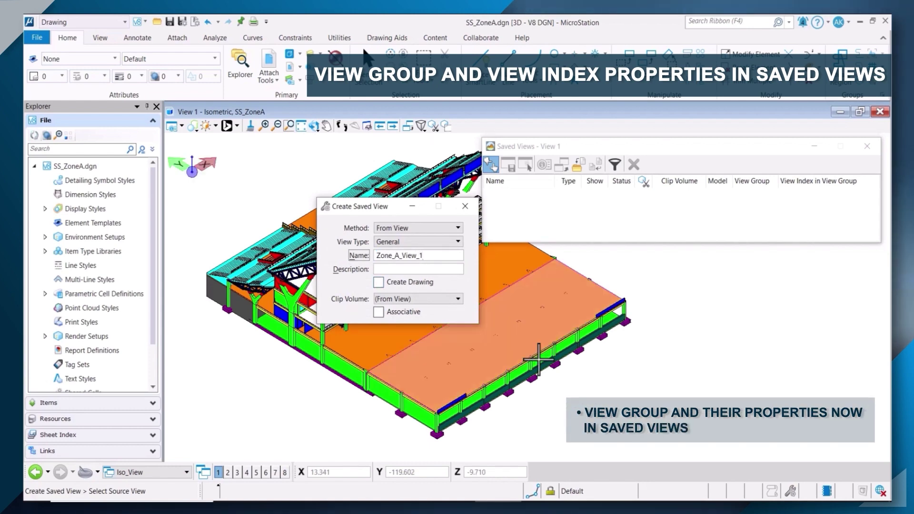
left_click(664, 311)
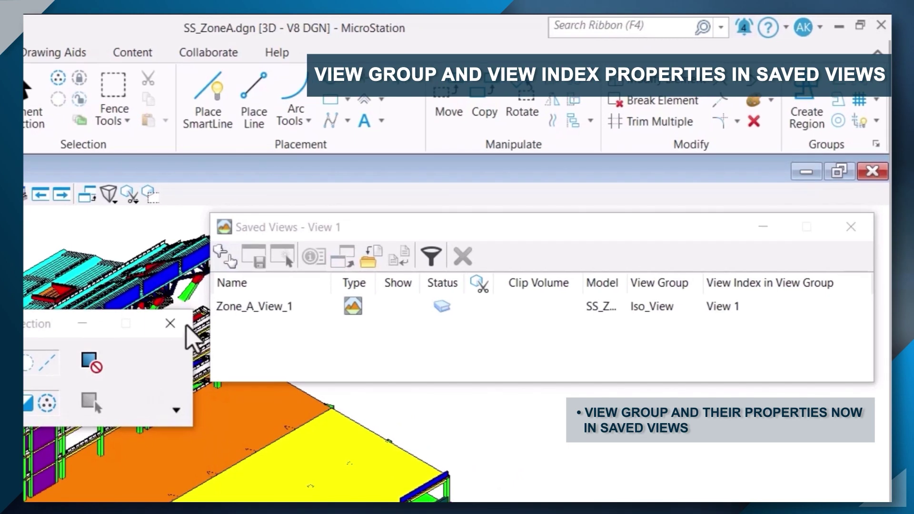
left_click(184, 323)
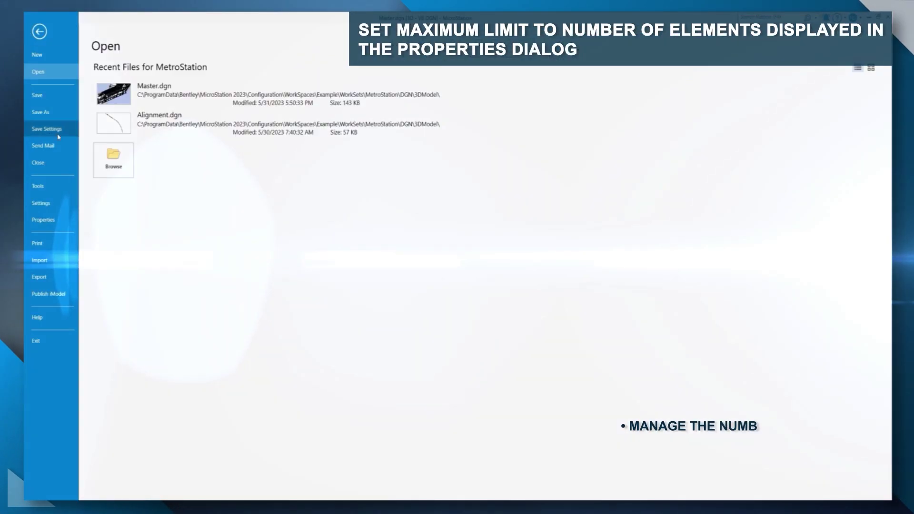
- Set Explorer Maximum Elements to 2000, then select and clear the tower elements
left_click(47, 208)
left_click(245, 173)
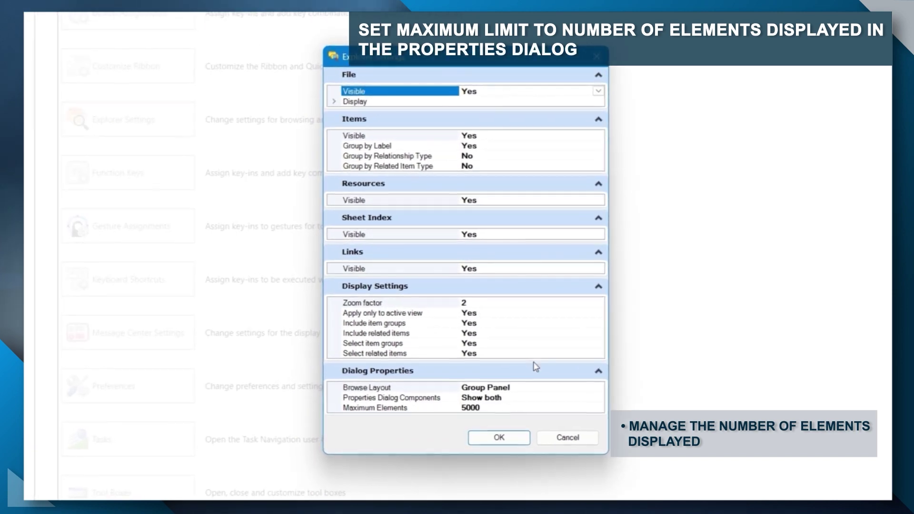
left_click(433, 408)
type("2000")
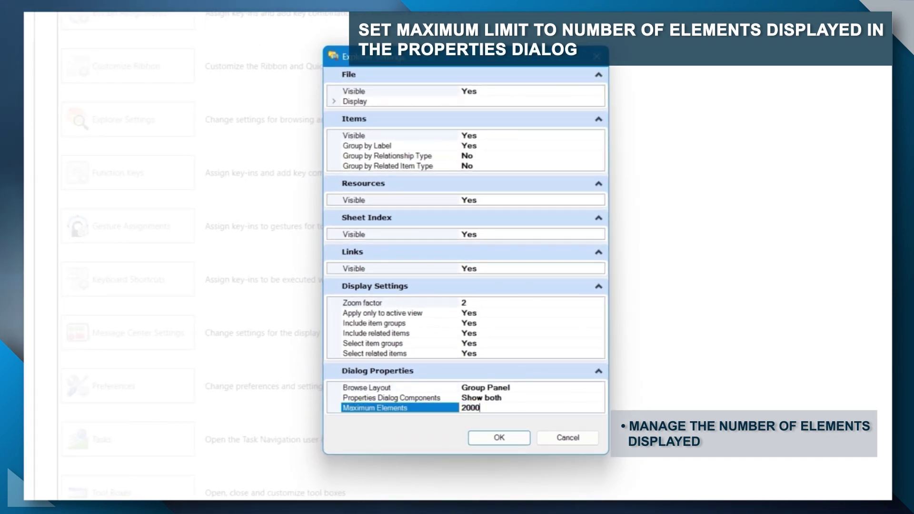
key("Return")
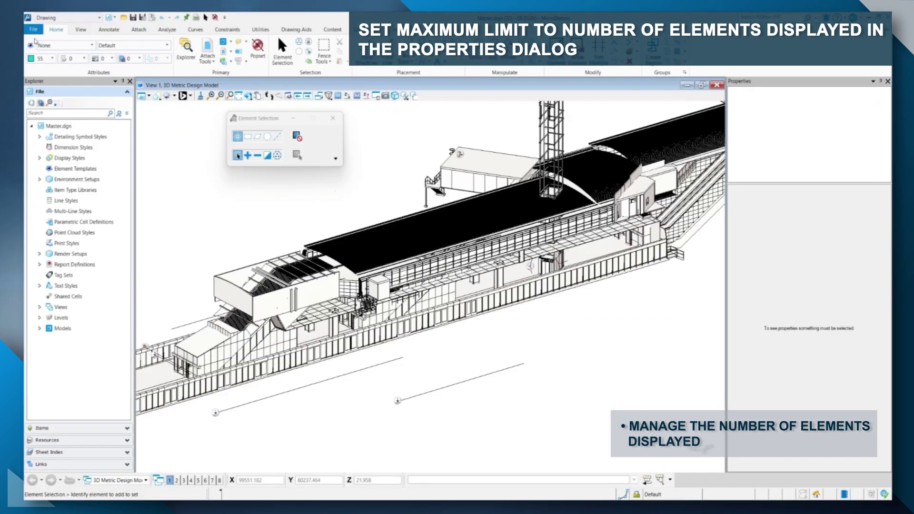
left_click(578, 148)
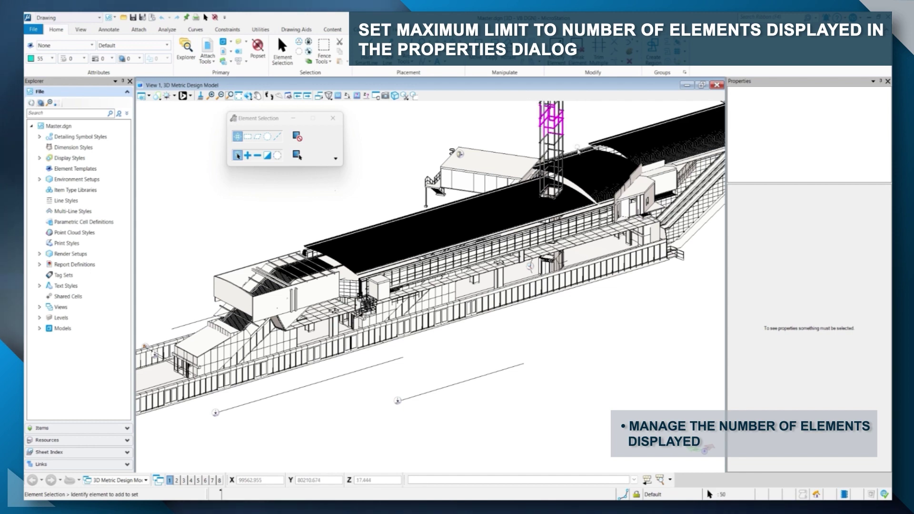
left_click(188, 229)
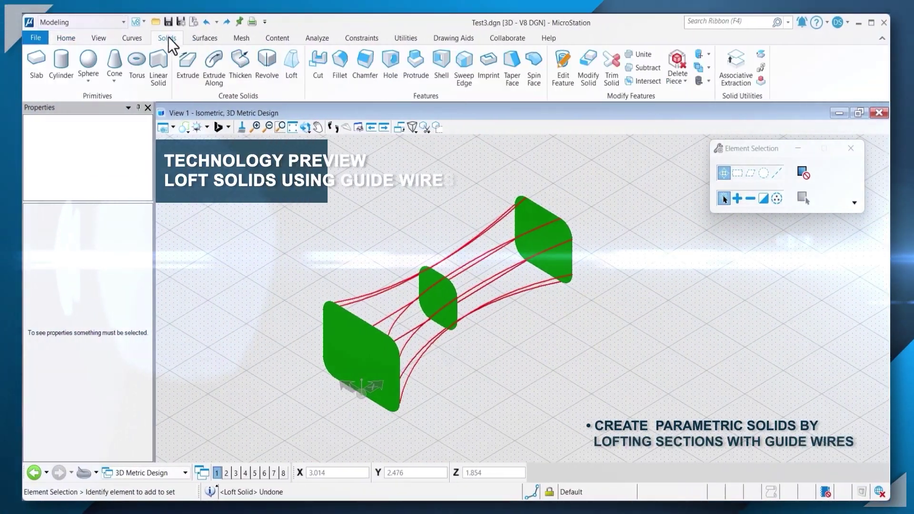
- Choose Loft by Sections with Guide Wires and pick the red guide wires
left_click(290, 63)
left_click(796, 178)
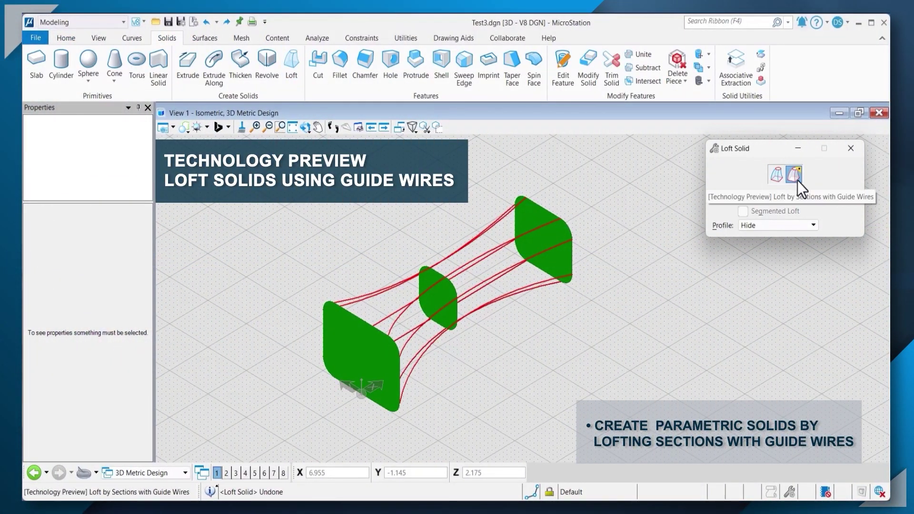
left_click(350, 296)
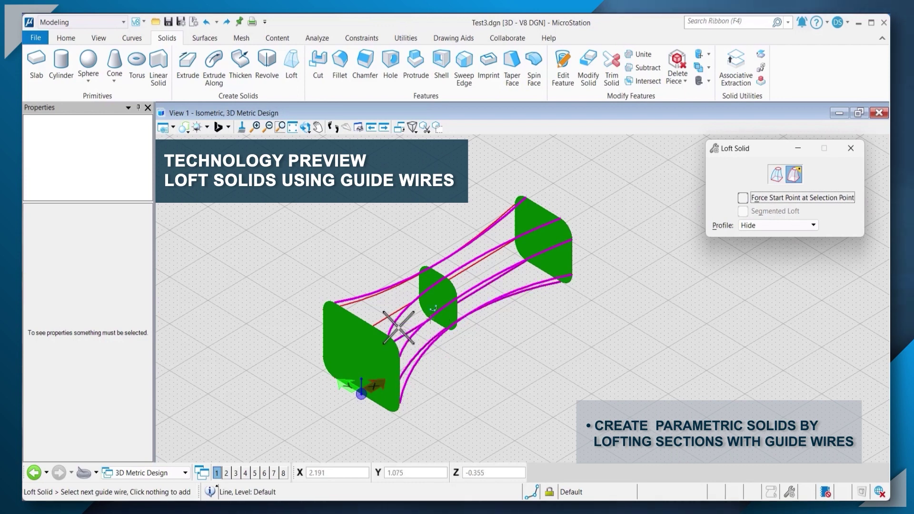
left_click(333, 245)
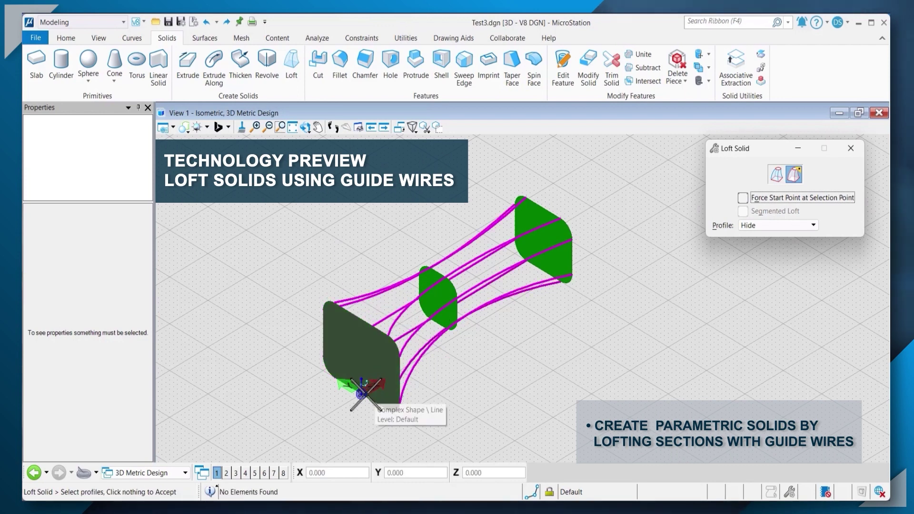
- Pick the front, middle and back profile sections and accept the loft
left_click(368, 387)
left_click(441, 326)
left_click(543, 268)
left_click(506, 366)
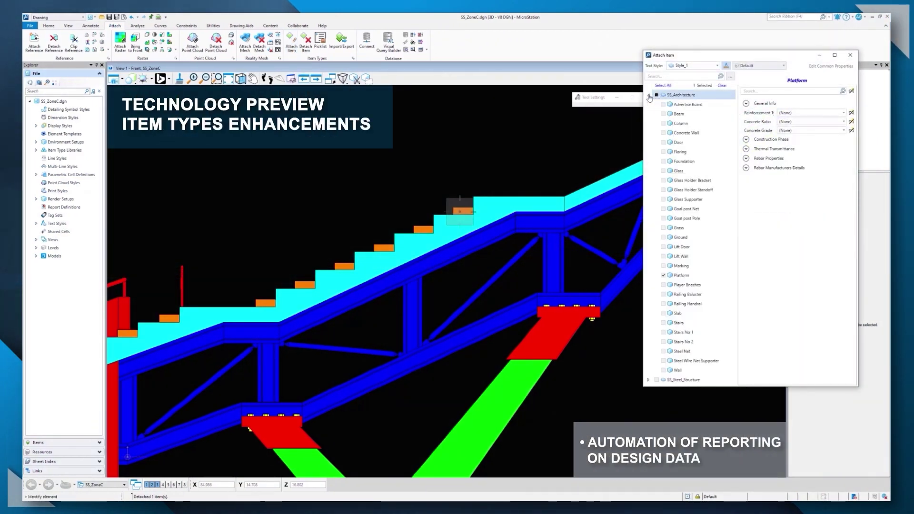
- Set item Name Zone C, Square Reinforcing Mesh, concrete ratio 1:1.5:3, grade M15
left_click(746, 105)
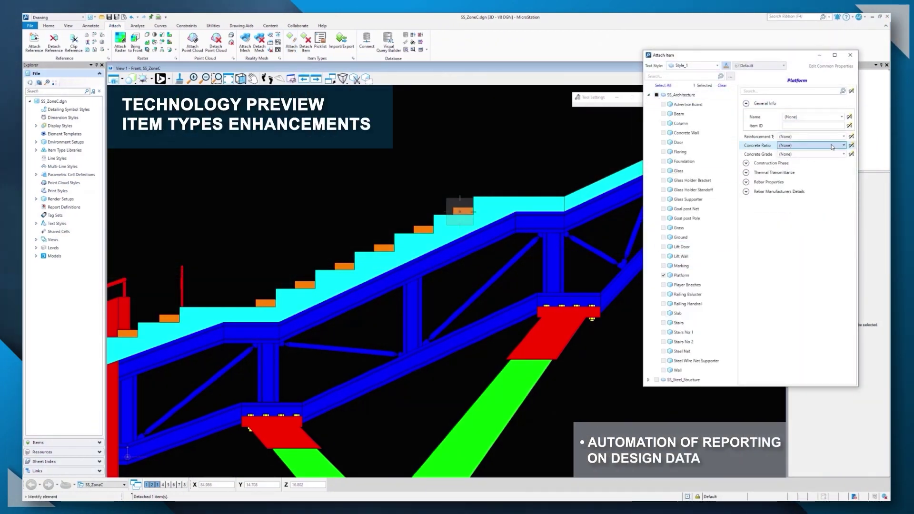
left_click(832, 120)
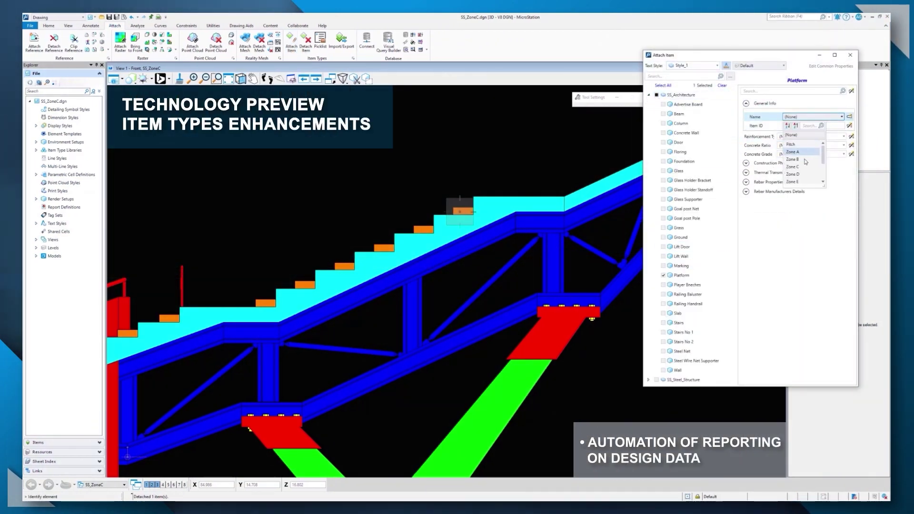
left_click(841, 137)
left_click(815, 173)
left_click(841, 146)
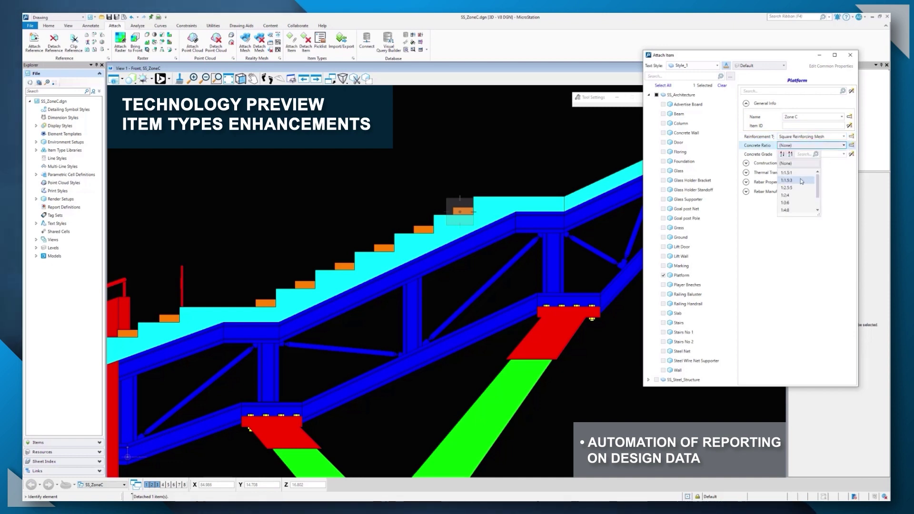
left_click(841, 155)
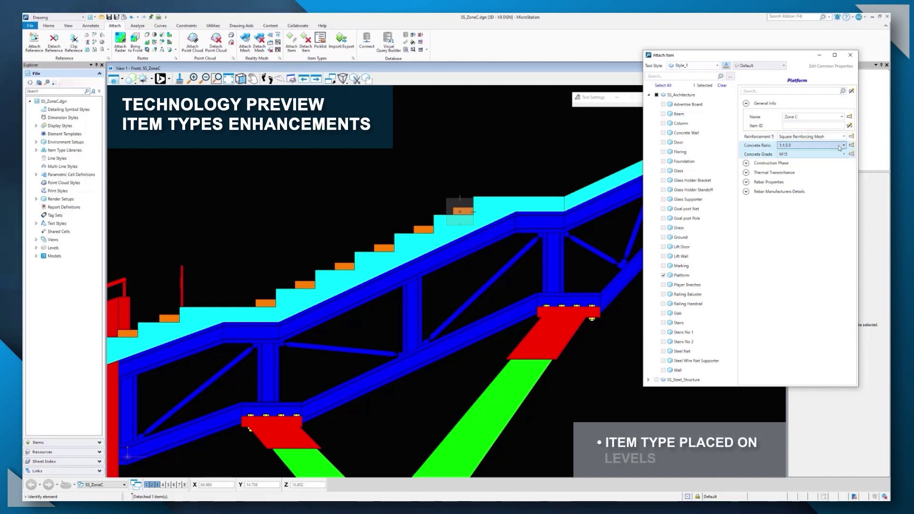
- Put labels on level SS_ZoneC_U_Seating_Staircase and attach the item to a step
left_click(784, 66)
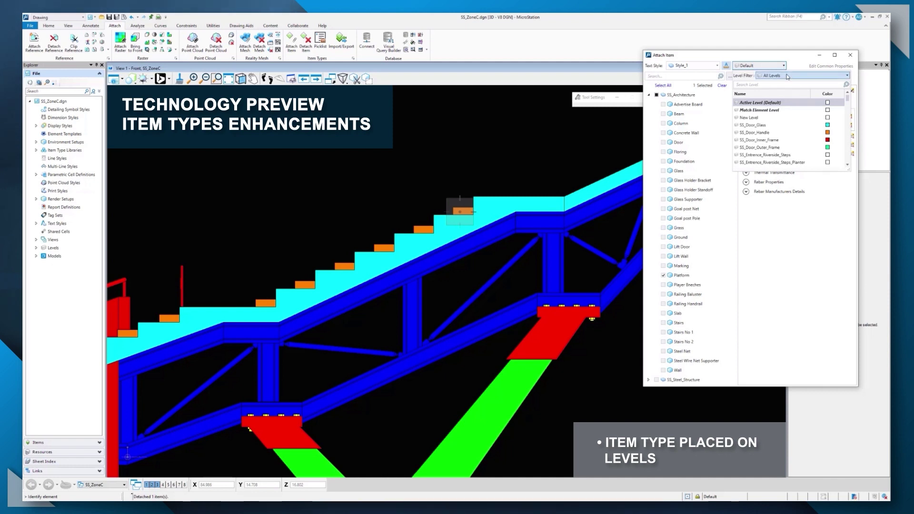
left_click(788, 76)
left_click(791, 126)
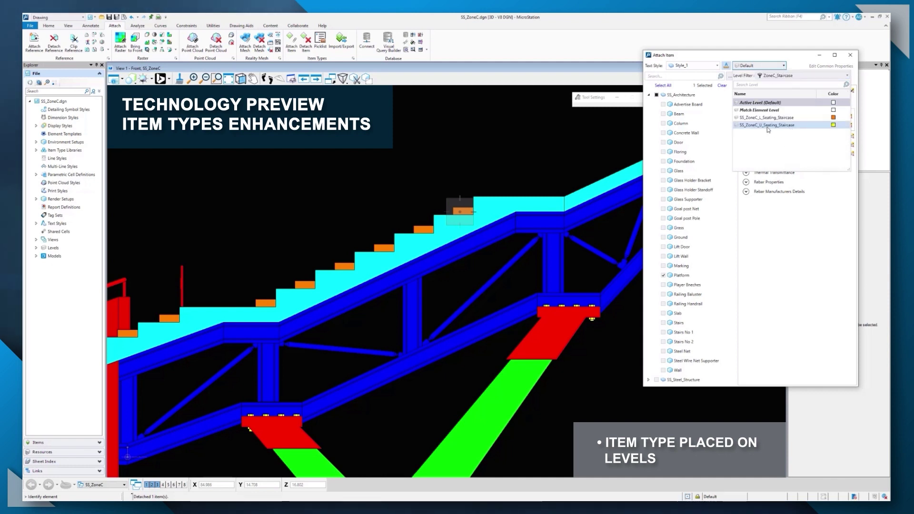
left_click(769, 125)
scroll(461, 181, "up", 2)
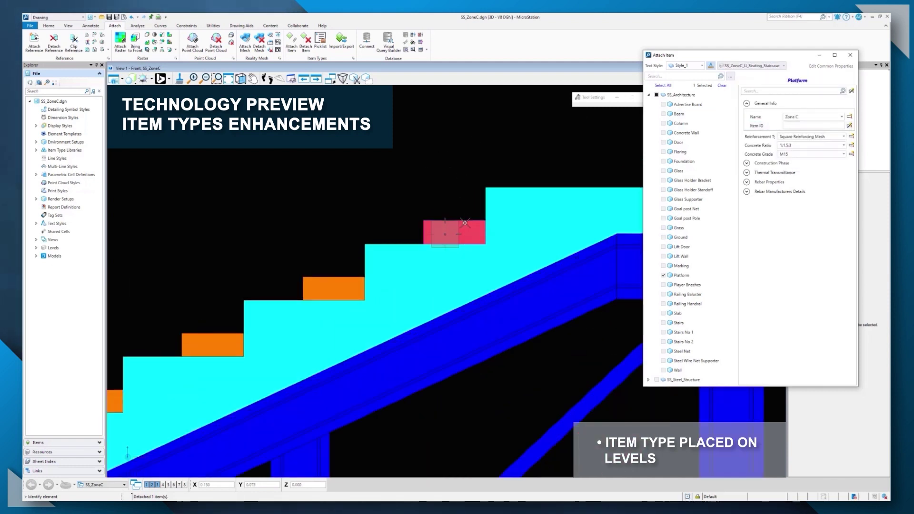
left_click(464, 223)
left_click(437, 138)
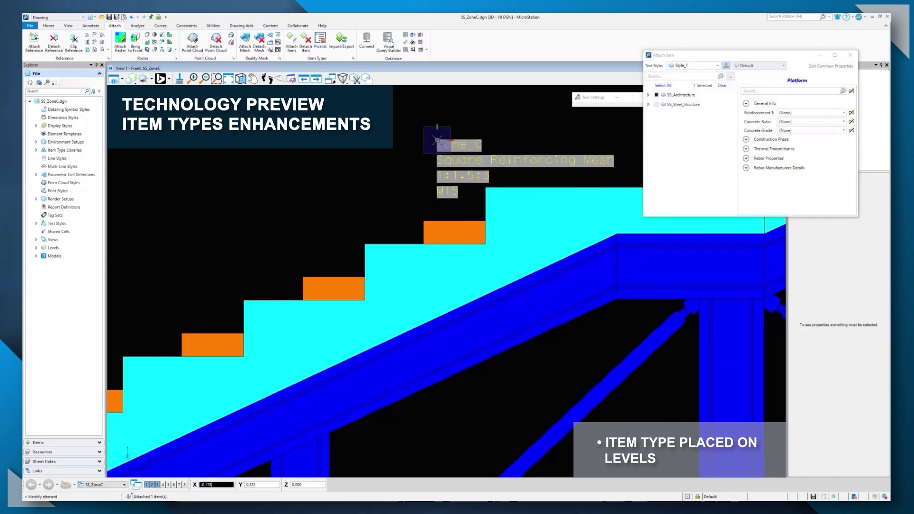
left_click(771, 68)
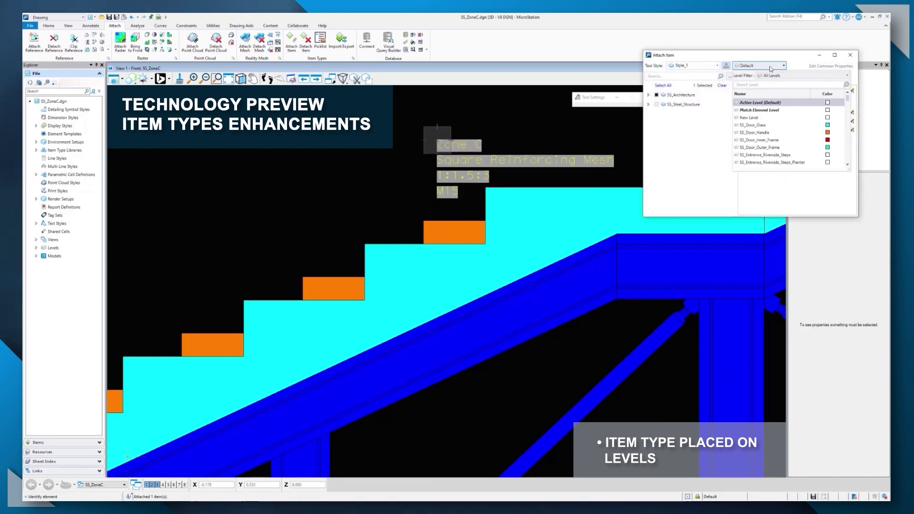
- Set label level to Match Element Level, Name Zone C, reinforcement Square Reinforcing Mesh
left_click(763, 111)
left_click(747, 104)
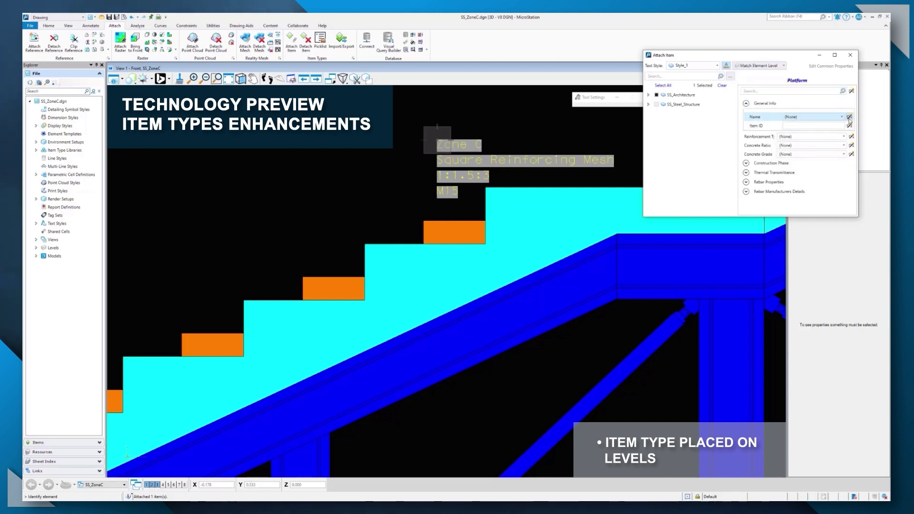
left_click(834, 120)
left_click(803, 155)
type("201")
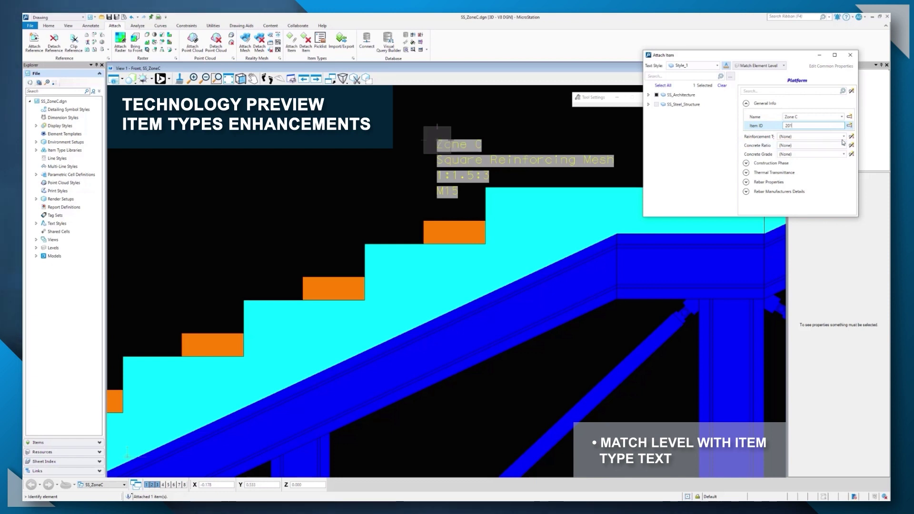
left_click(843, 138)
left_click(797, 168)
- Set ratio 1:1.5:3 and grade M15, attach ID 201 to the cyan staircase, and place its label
left_click(815, 145)
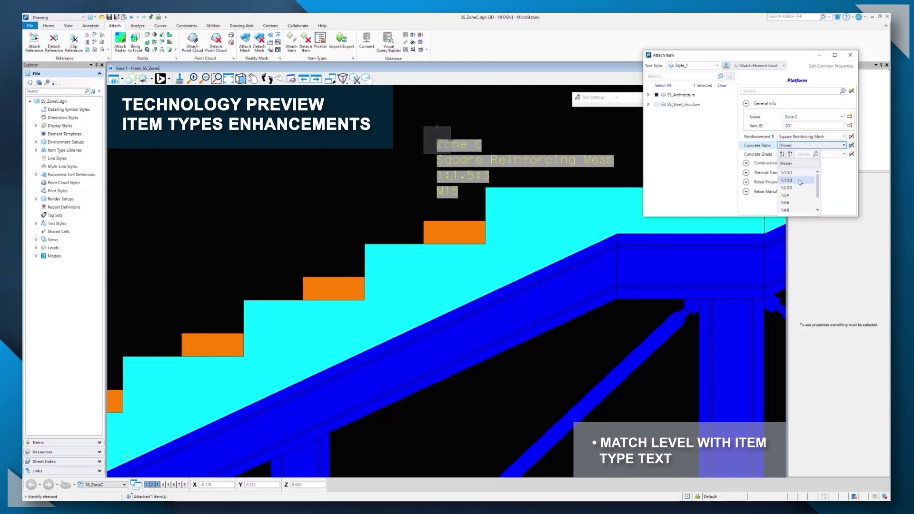
left_click(799, 183)
left_click(814, 154)
left_click(794, 191)
left_click(850, 145)
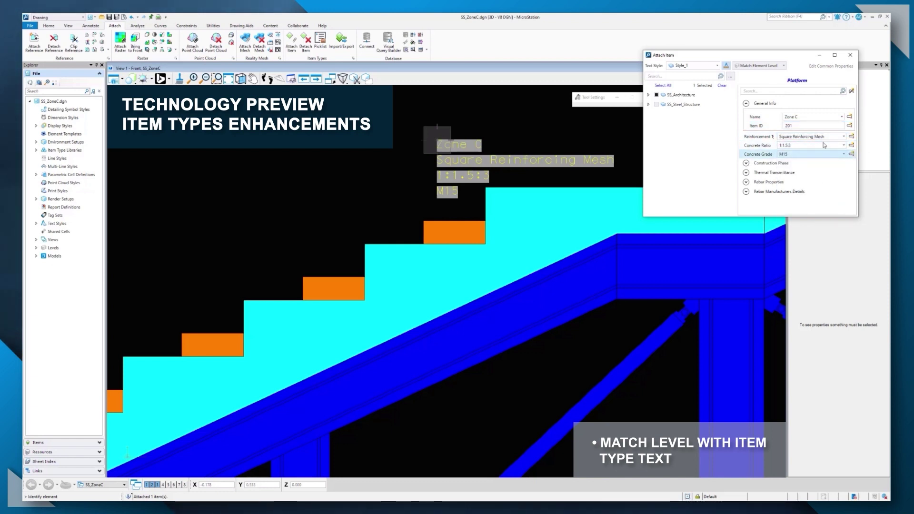
left_click(362, 246)
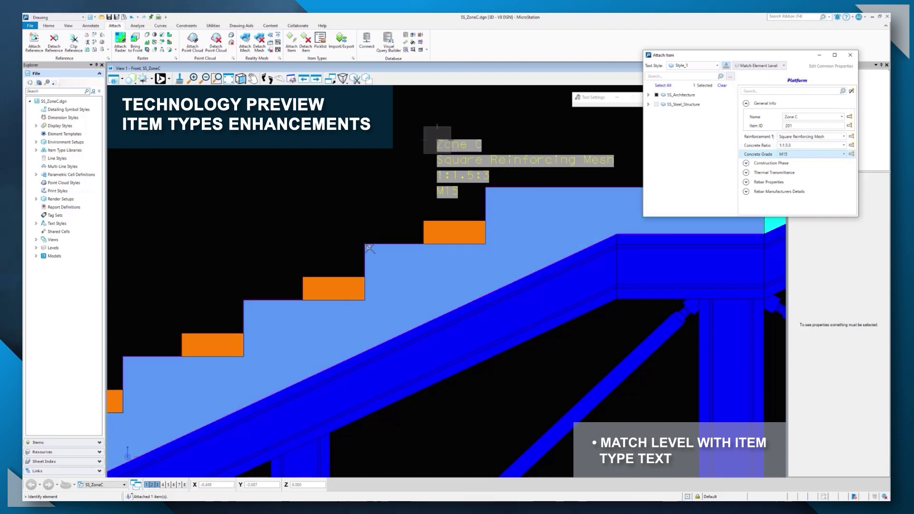
left_click(304, 172)
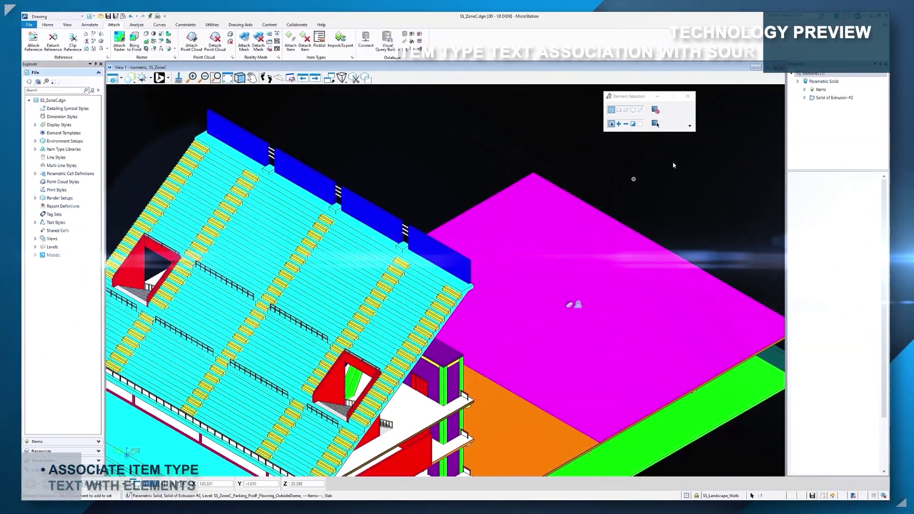
- Deselect the slab and switch the view to Top
left_click(555, 148)
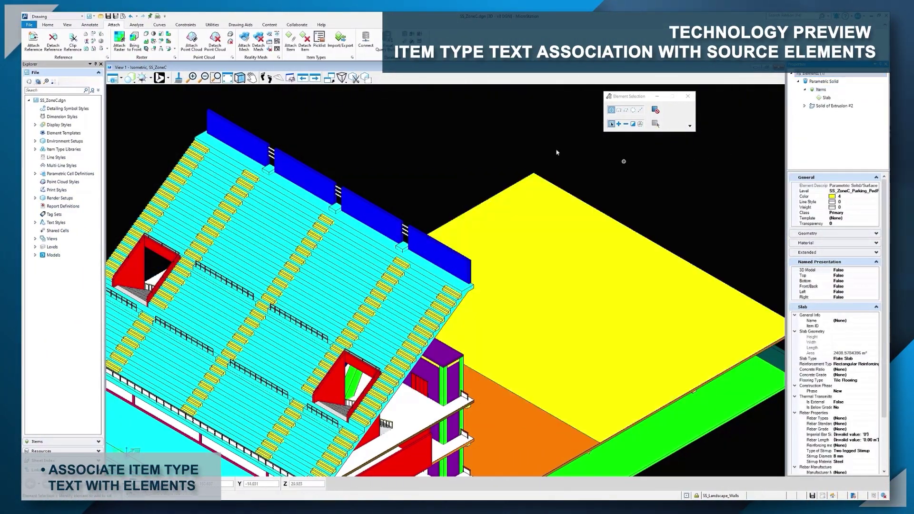
left_click(239, 78)
left_click(261, 92)
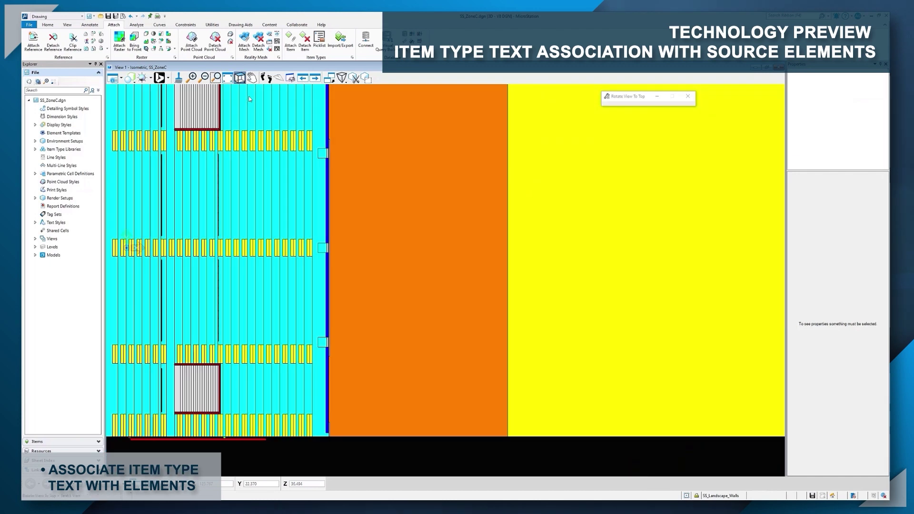
- Place a text field showing the yellow slab's Slab Reinforcement Type, Rectangular Reinforcing Mesh
left_click(90, 25)
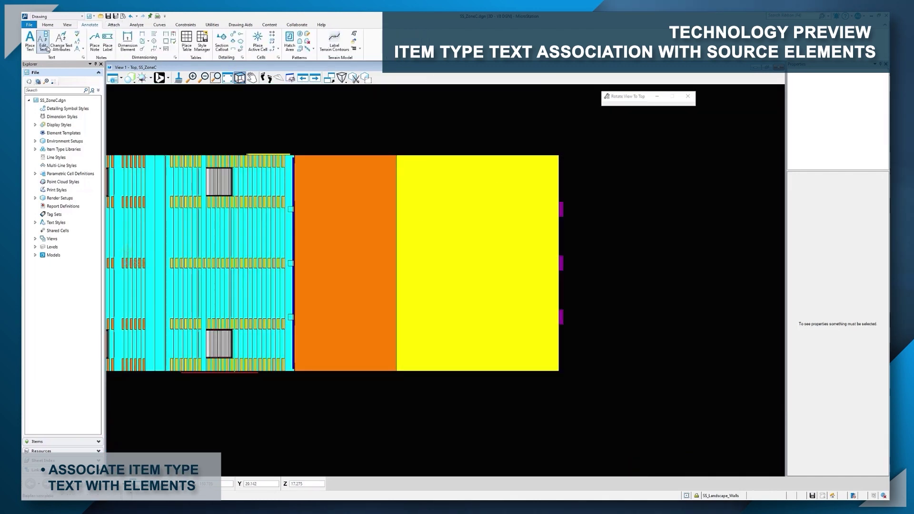
left_click(30, 40)
left_click(295, 122)
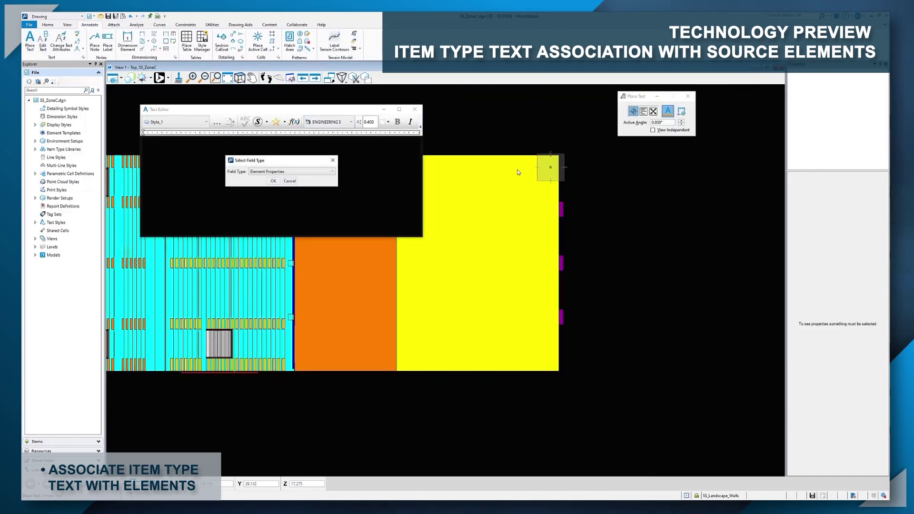
left_click(272, 181)
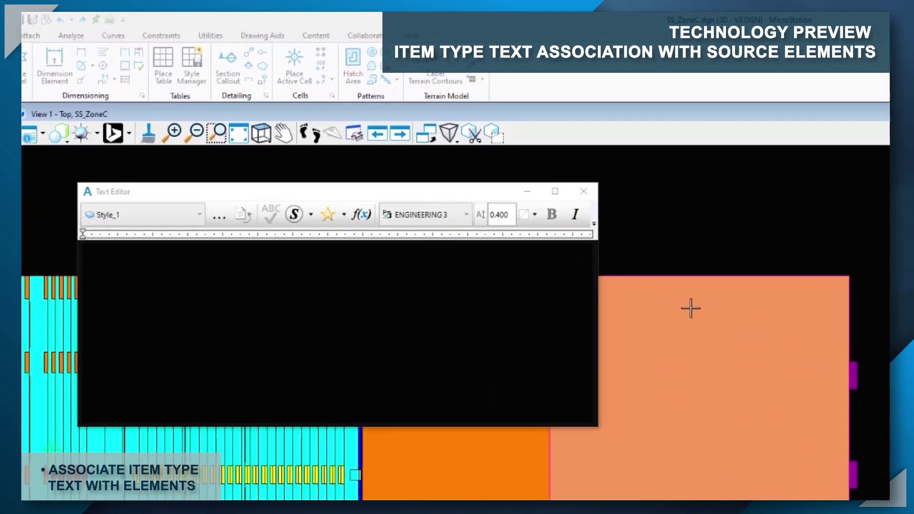
left_click(472, 172)
left_click(270, 272)
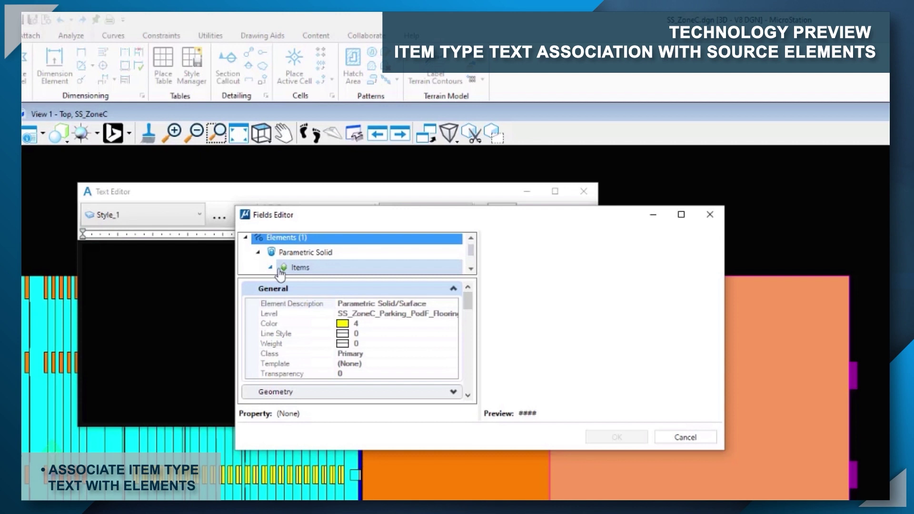
left_click(330, 256)
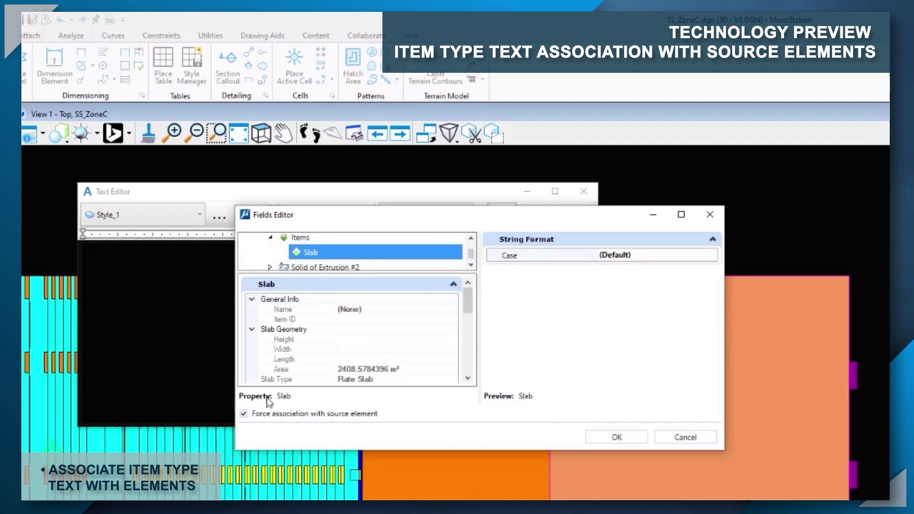
scroll(421, 362, "down", 2)
left_click(421, 352)
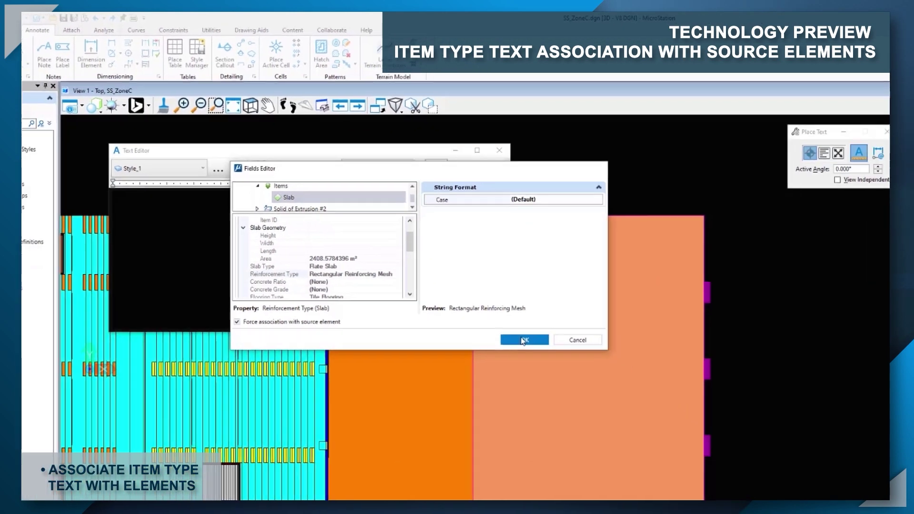
left_click(613, 434)
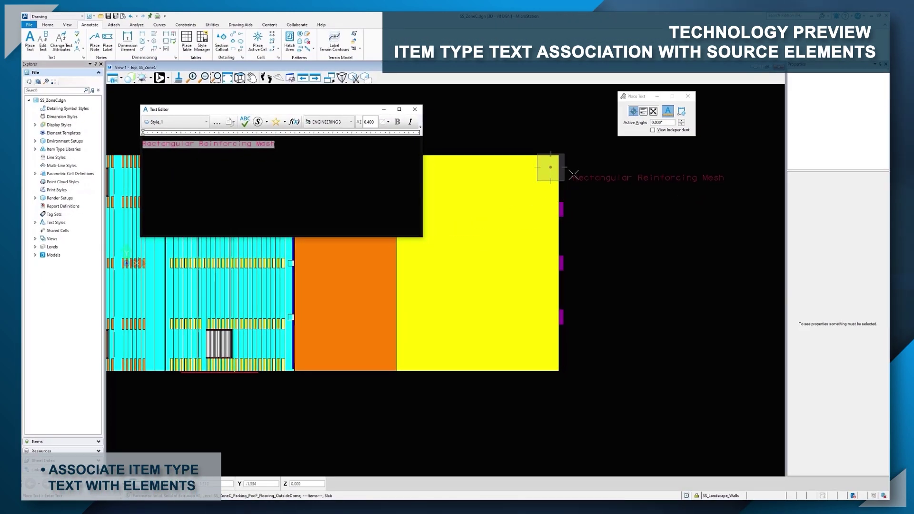
- Select the slab and show its associated reinforcement text label
right_click(545, 117)
left_click(562, 129)
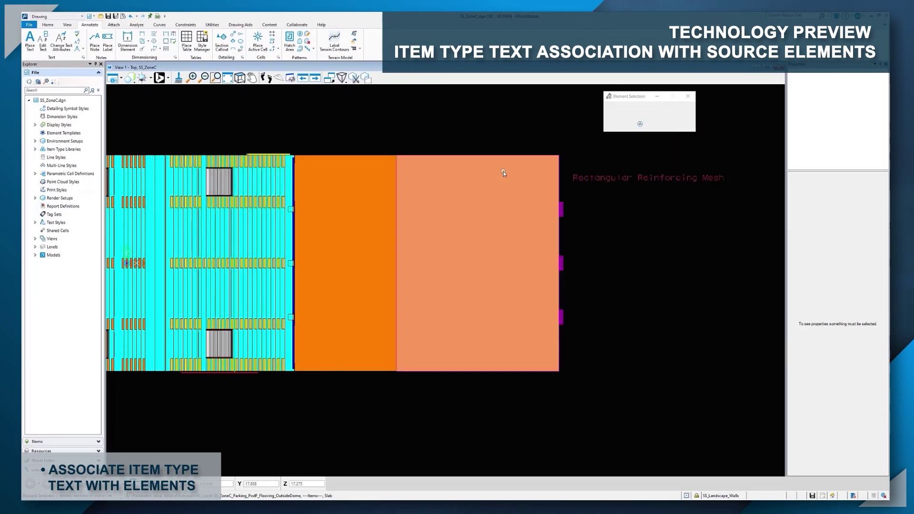
left_click(503, 172)
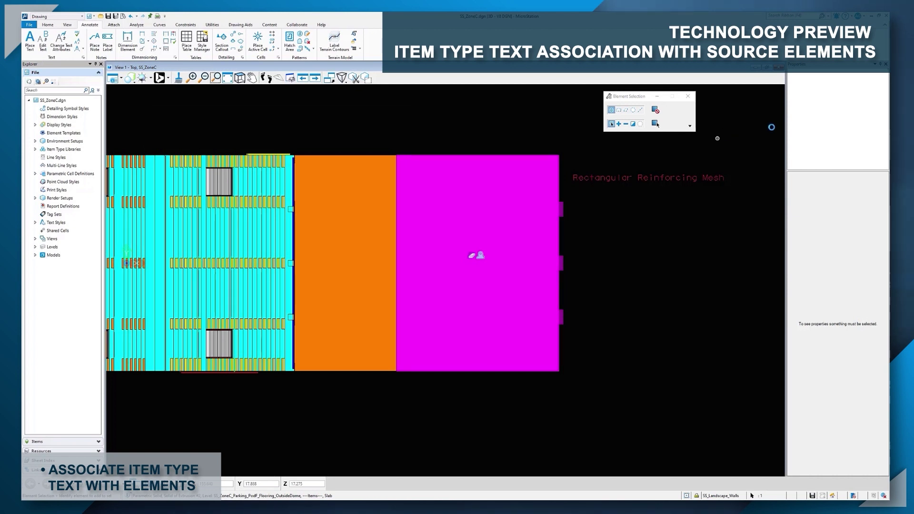
left_click(806, 90)
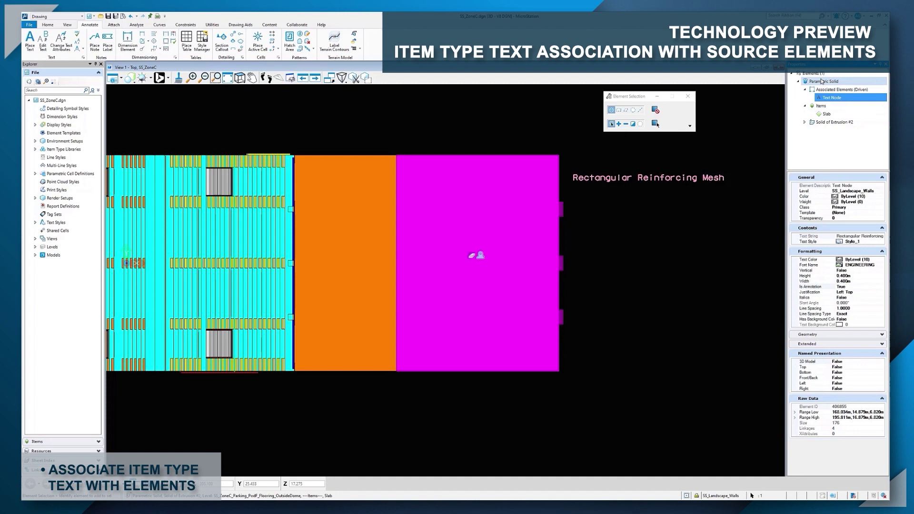
key("Escape")
- Edit the item from its label, setting Reinforcement Type to Square Reinforcing Mesh, and update
right_click(575, 181)
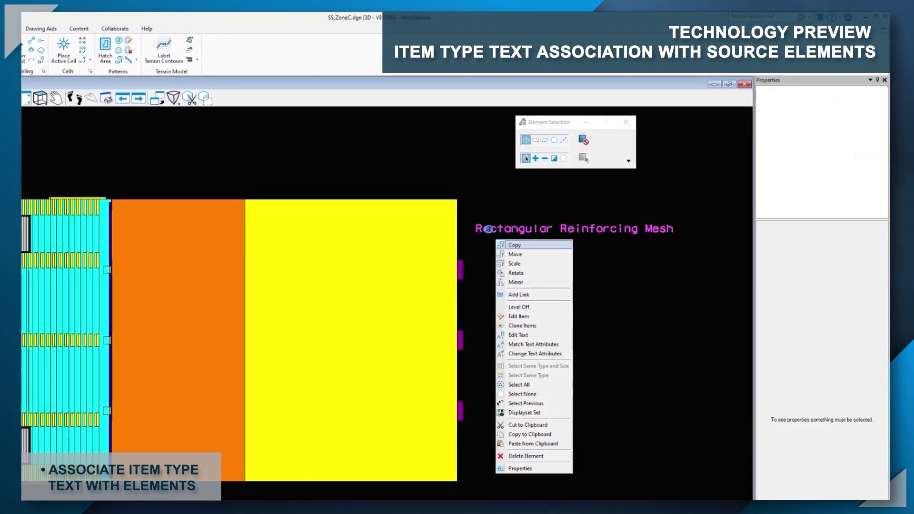
left_click(519, 317)
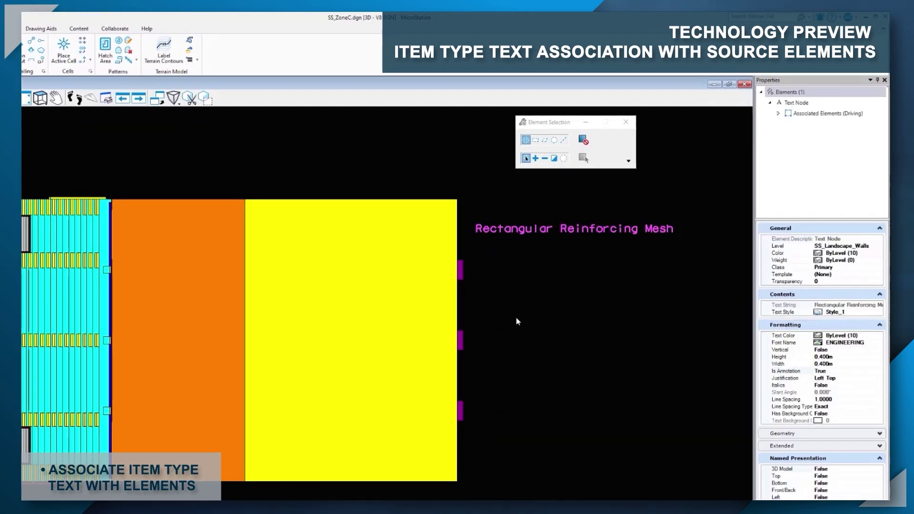
left_click(193, 169)
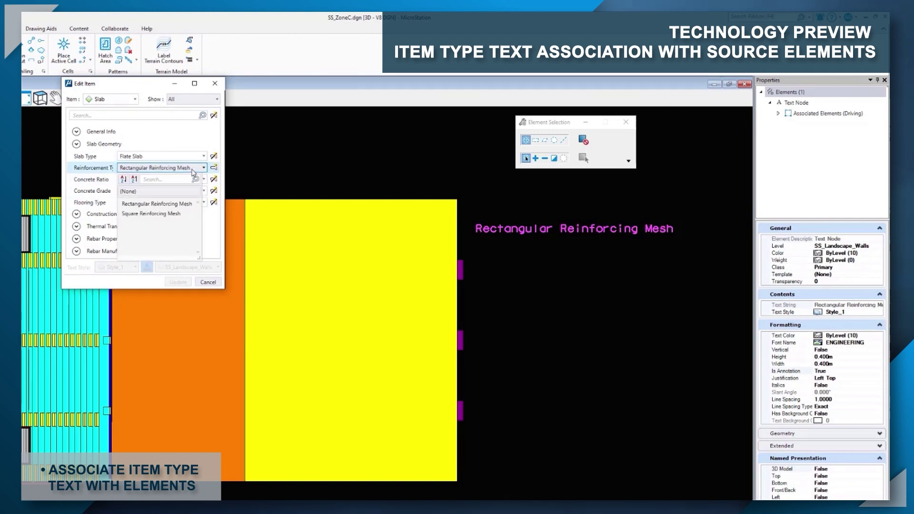
left_click(150, 214)
left_click(179, 282)
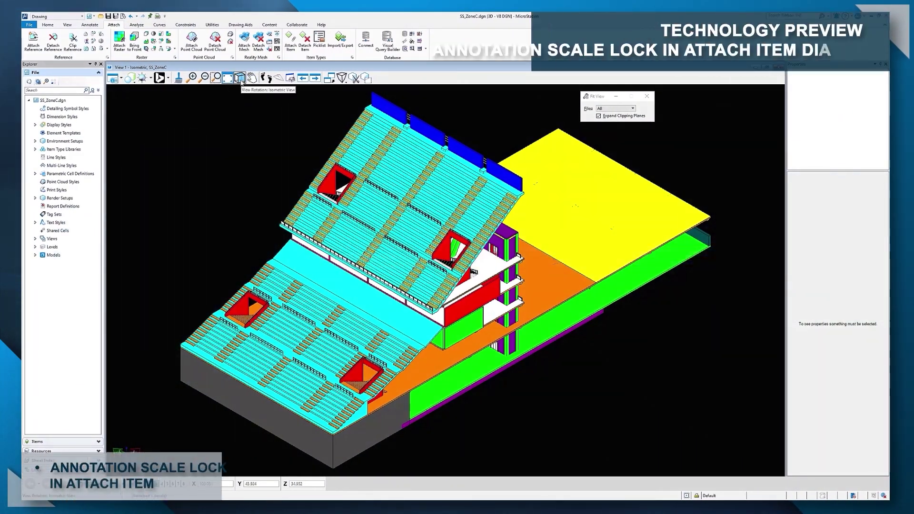
- In Front view, attach an I-Beam item (Zone C, Carbon Steel) and place its label at left
left_click(241, 79)
left_click(256, 103)
scroll(280, 249, "up", 5)
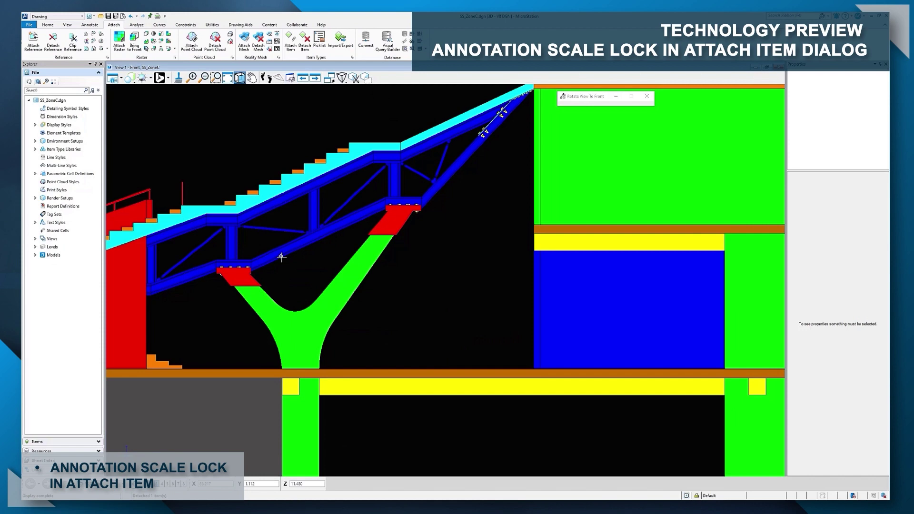
scroll(297, 198, "up", 3)
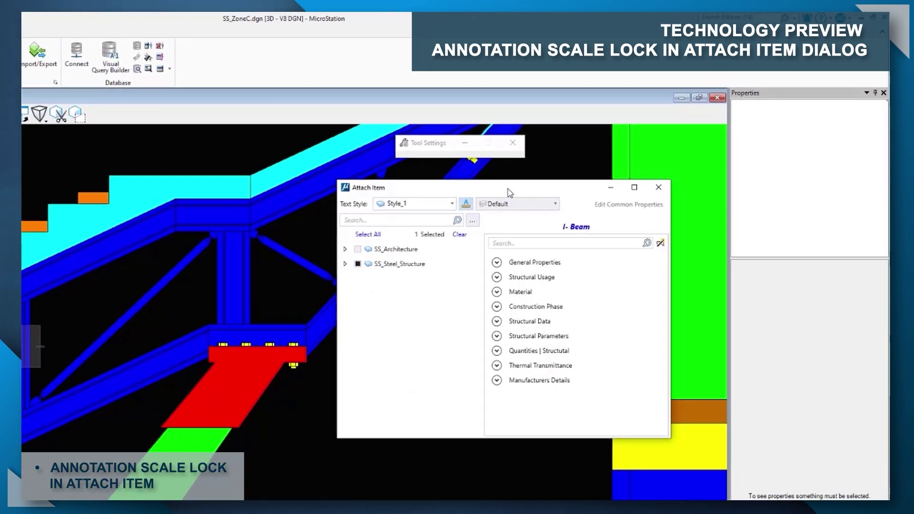
left_click(344, 243)
left_click(366, 331)
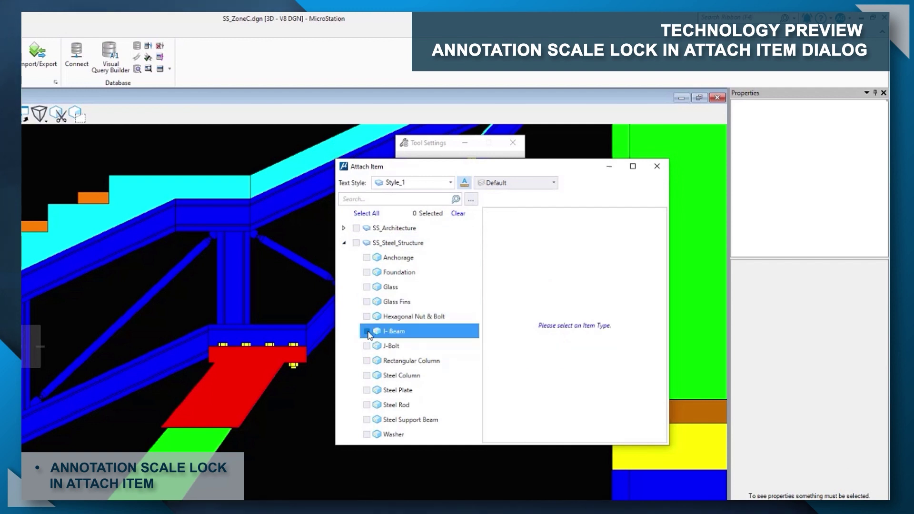
left_click(505, 243)
left_click(571, 262)
type("Zone C")
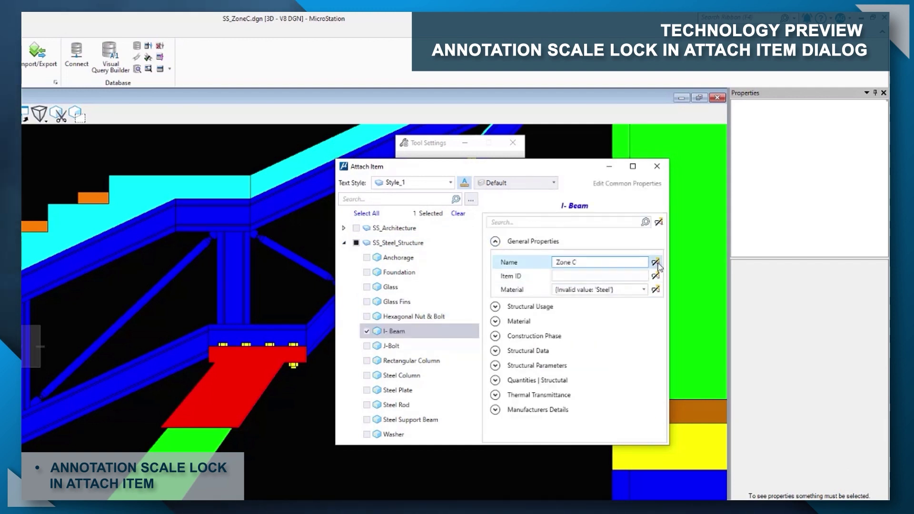
left_click(640, 290)
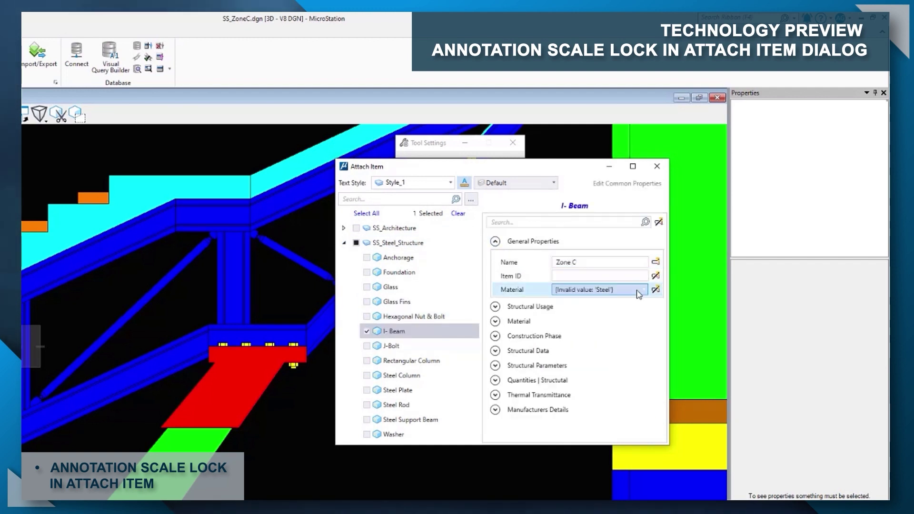
left_click(565, 343)
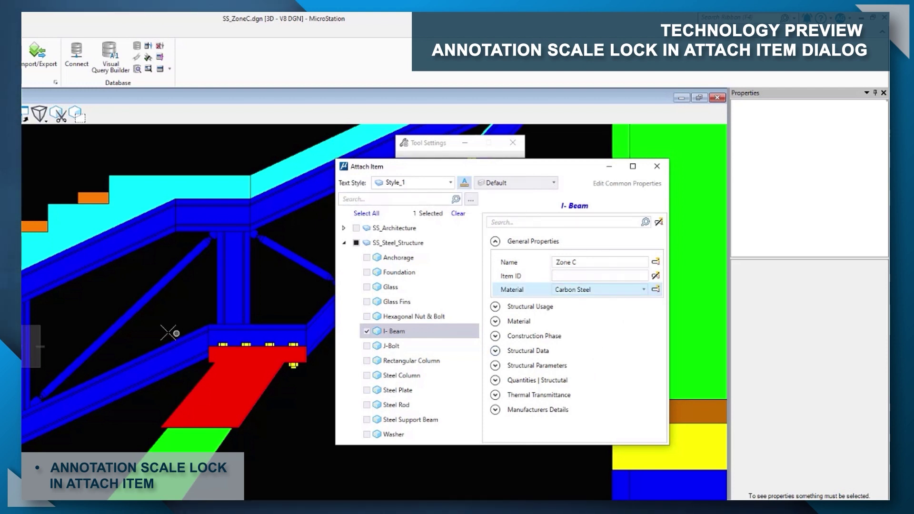
left_click(36, 313)
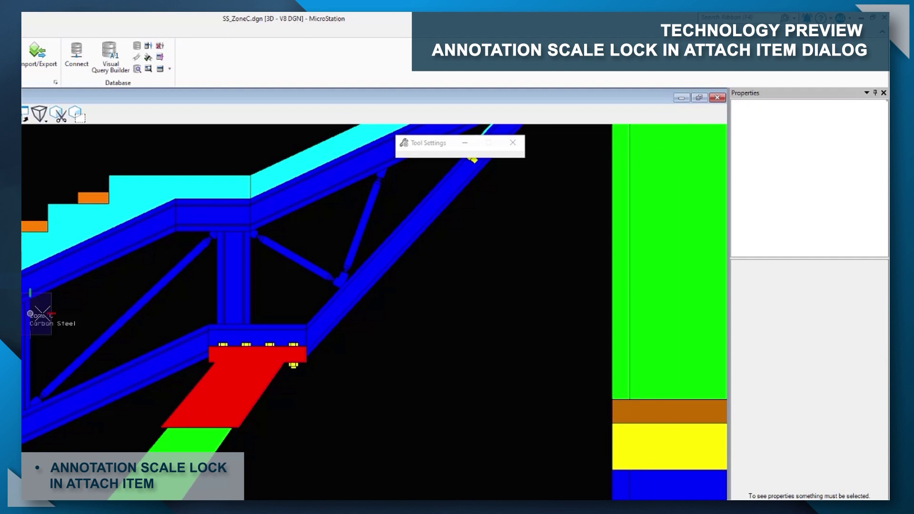
left_click(50, 313)
- Place another Zone C, Carbon Steel I-Beam label with annotation scale lock enabled
left_click(496, 242)
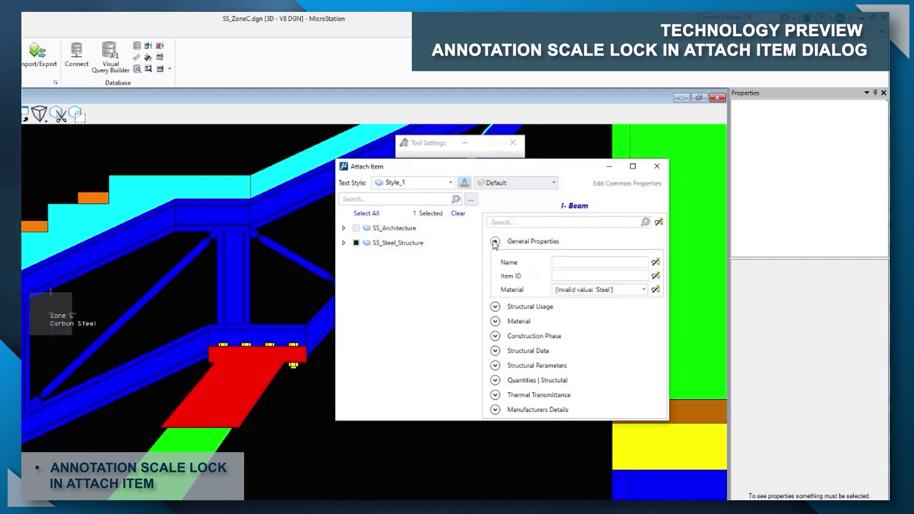
left_click(572, 263)
type("Zone C")
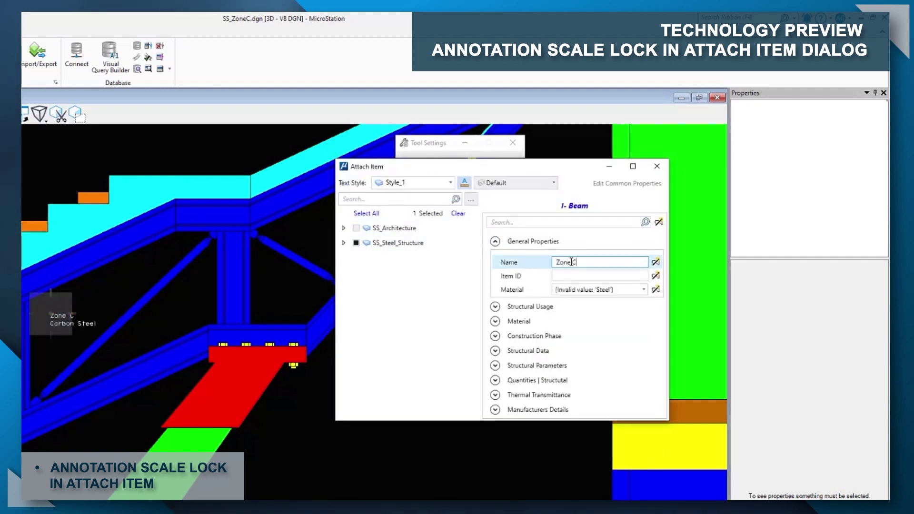
left_click(622, 290)
left_click(579, 332)
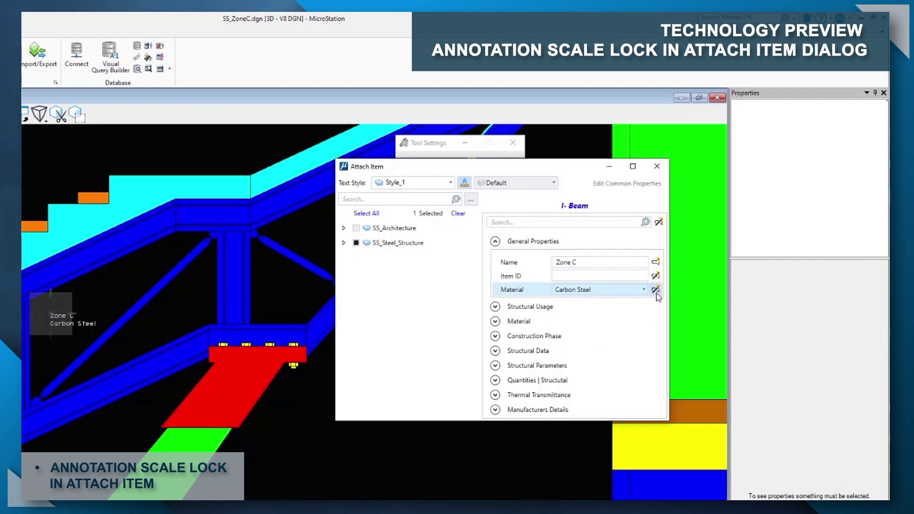
left_click(465, 186)
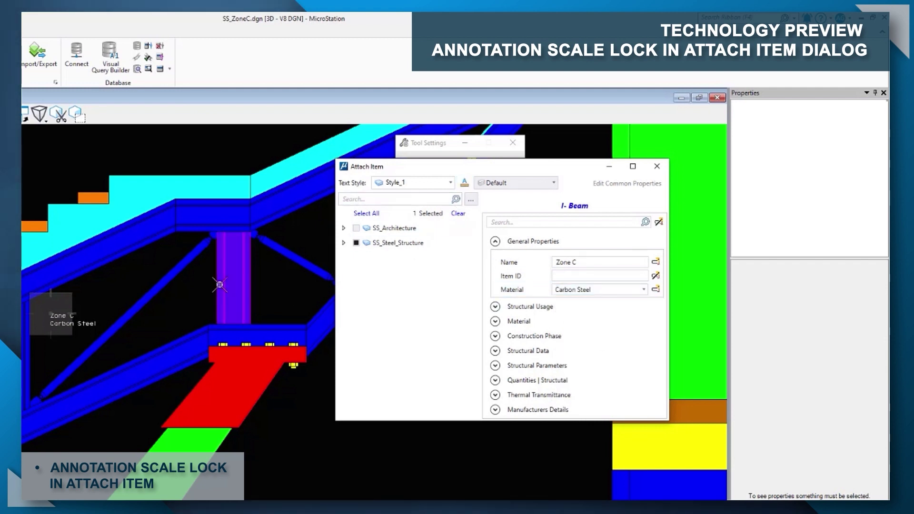
left_click(164, 303)
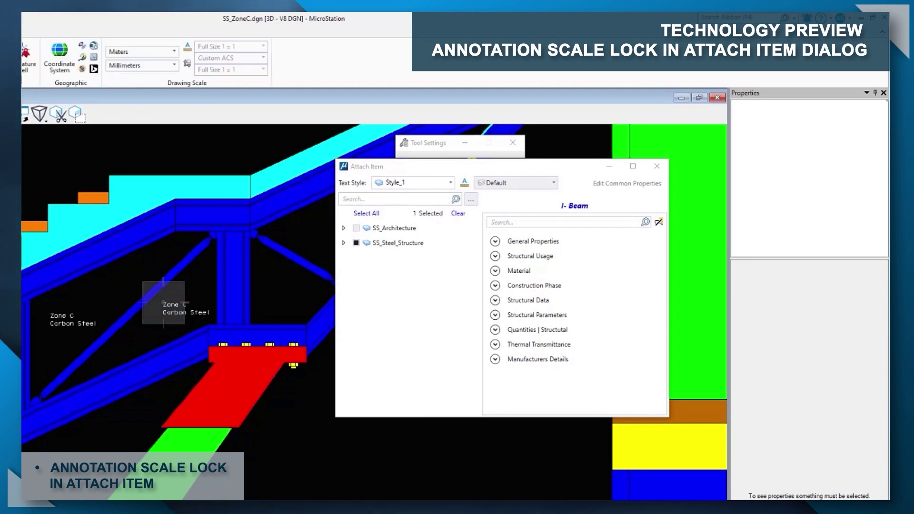
- Change the drawing scale to 1:2, then to 1:2.5
left_click(240, 50)
left_click(225, 85)
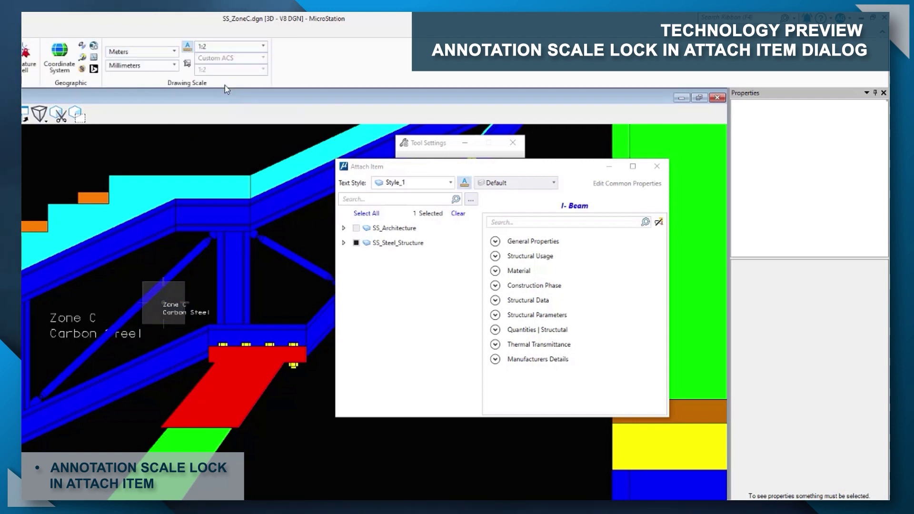
left_click(246, 54)
left_click(224, 96)
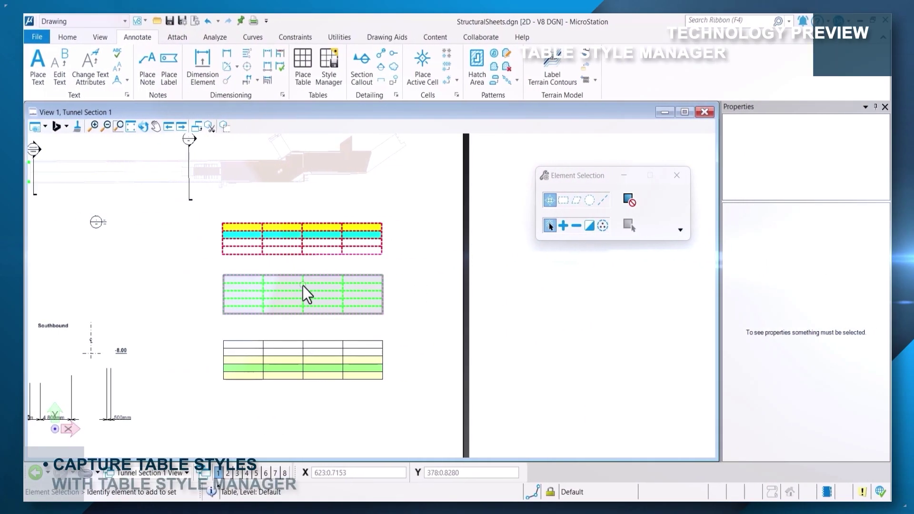
- Capture the red and cyan table as TableStyle1 in Table Style Manager
left_click(295, 238)
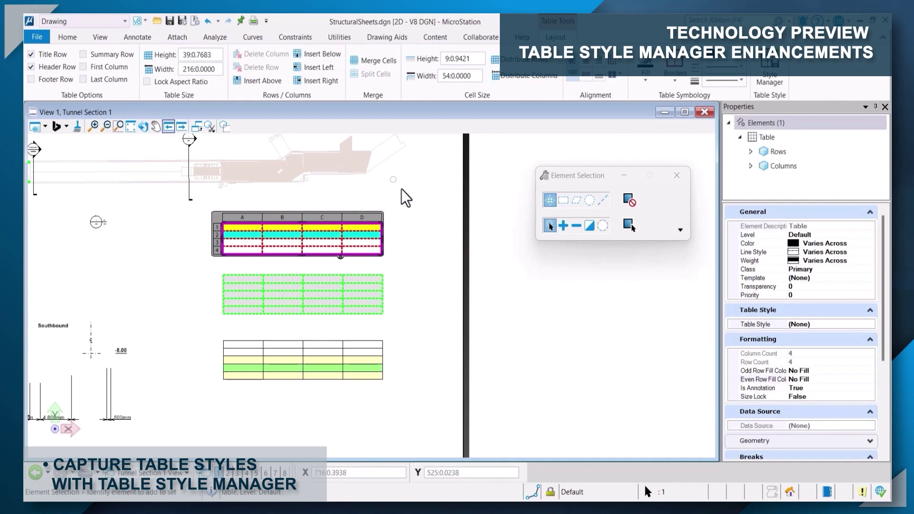
left_click(336, 71)
left_click(344, 107)
left_click(266, 235)
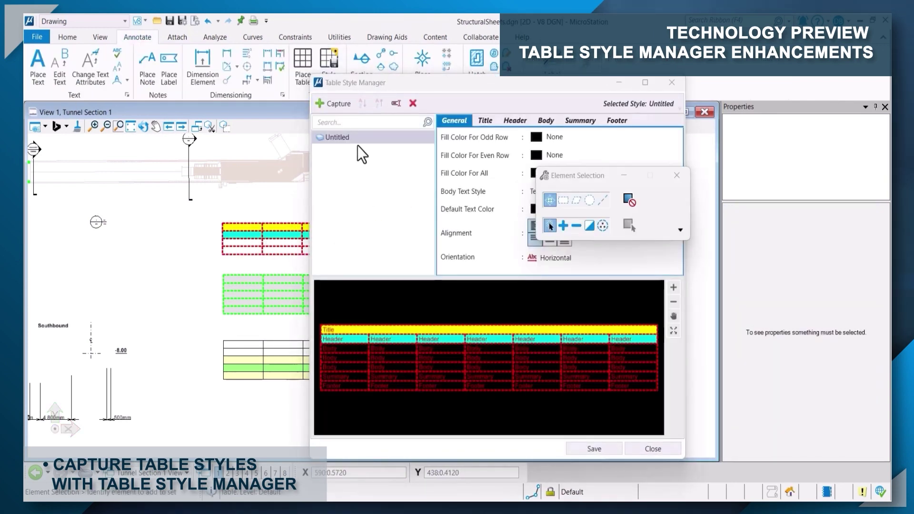
left_click(397, 104)
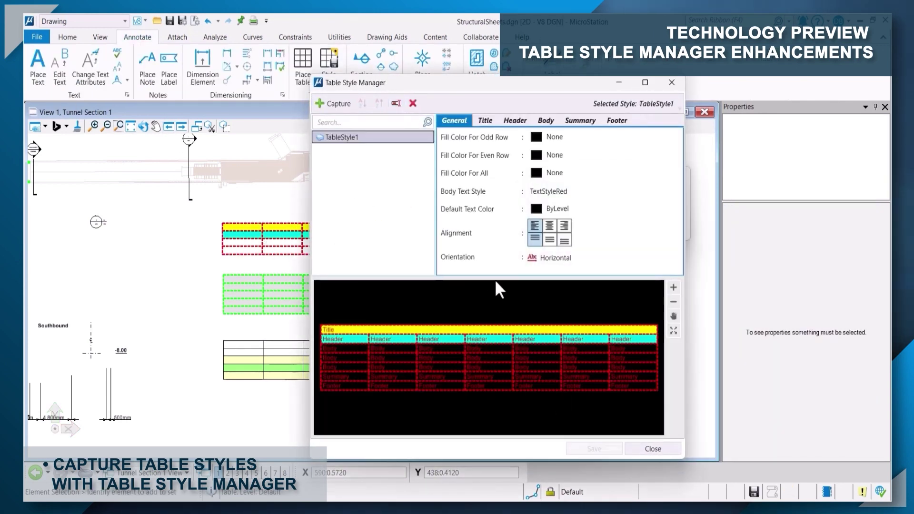
- Capture the green table as TableStyle2 and the yellow-green table as TableStyle3
left_click(334, 104)
left_click(247, 289)
type("TableStyle2")
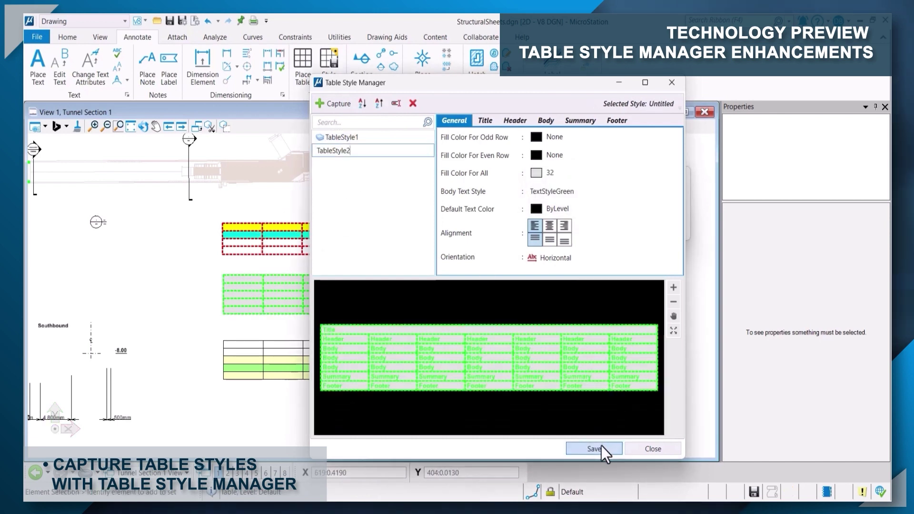
left_click(604, 450)
left_click(333, 104)
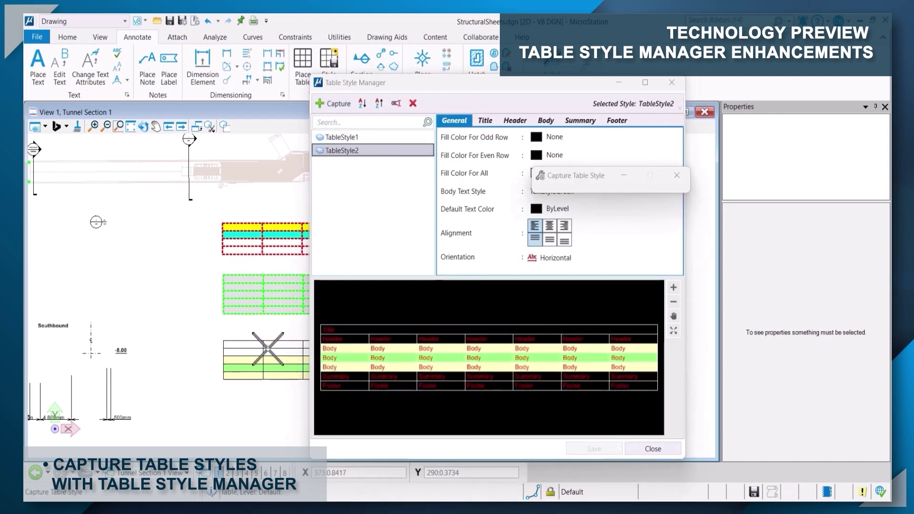
left_click(268, 350)
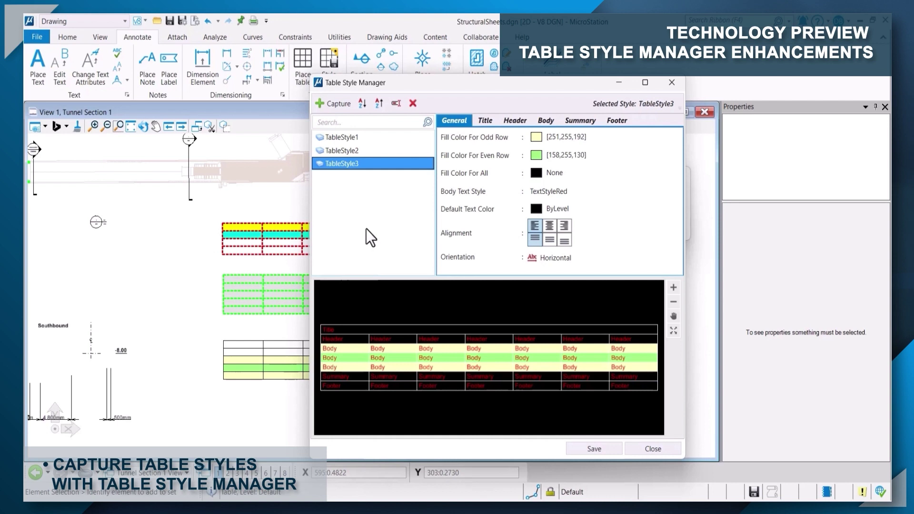
- Review TableStyle1's title, header, summary and footer settings
left_click(453, 136)
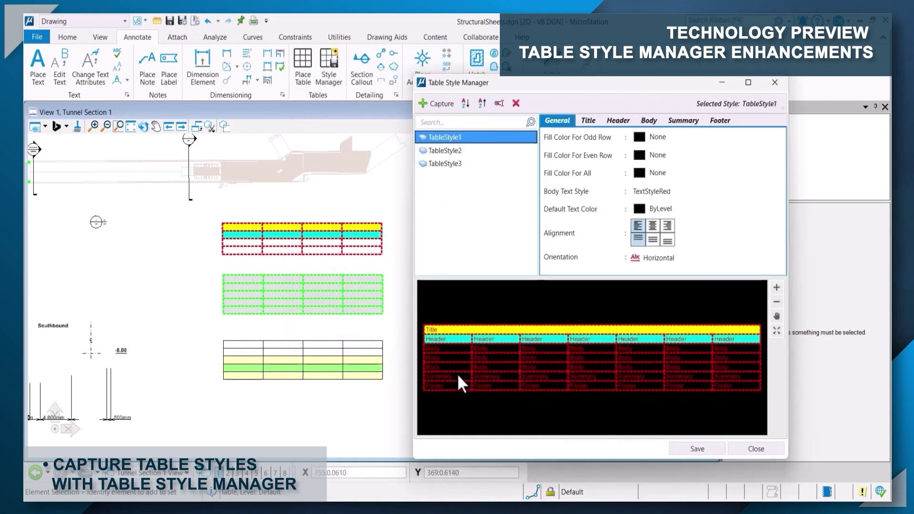
left_click(589, 121)
left_click(617, 121)
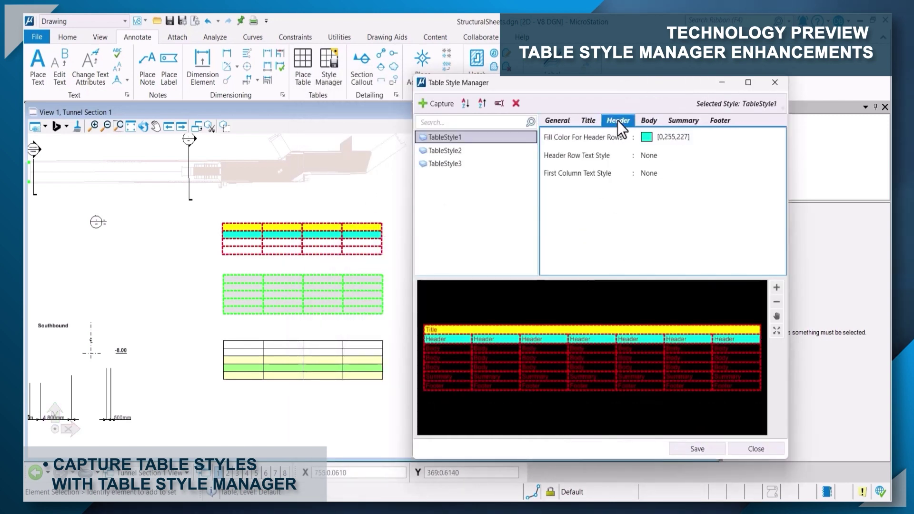
left_click(686, 121)
left_click(720, 120)
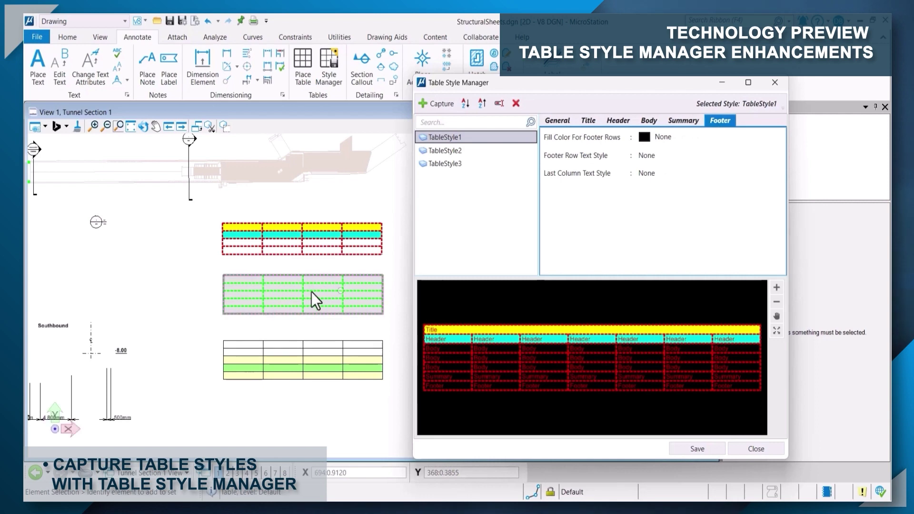
- Review TableStyle2's title, header and body settings, then select TableStyle3
left_click(448, 151)
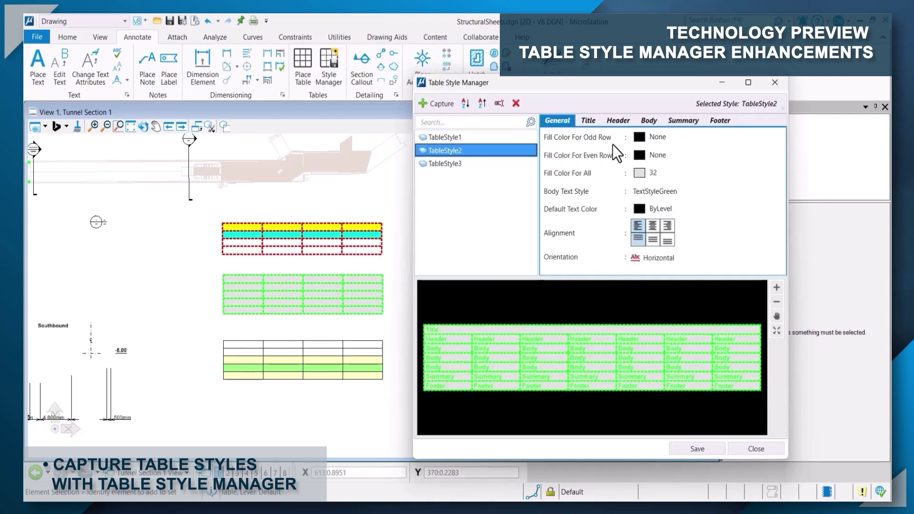
left_click(589, 121)
left_click(618, 121)
left_click(649, 121)
left_click(311, 348)
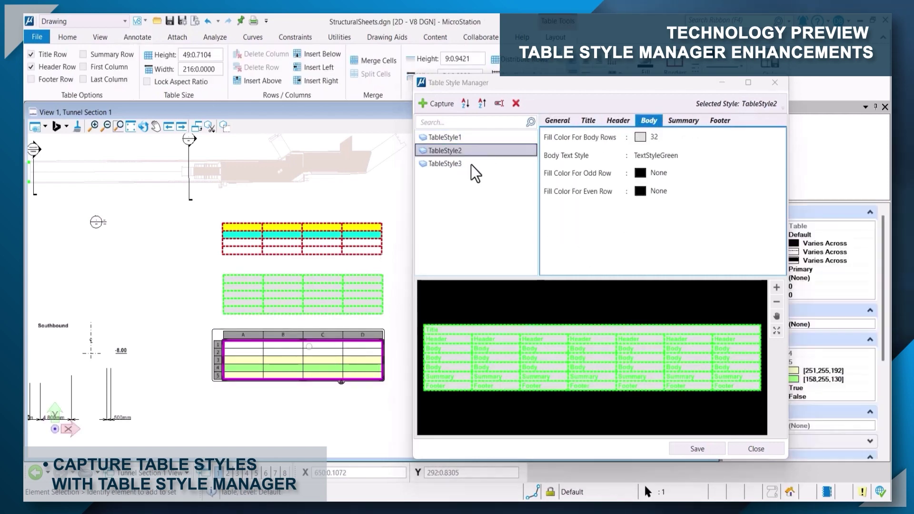
left_click(446, 164)
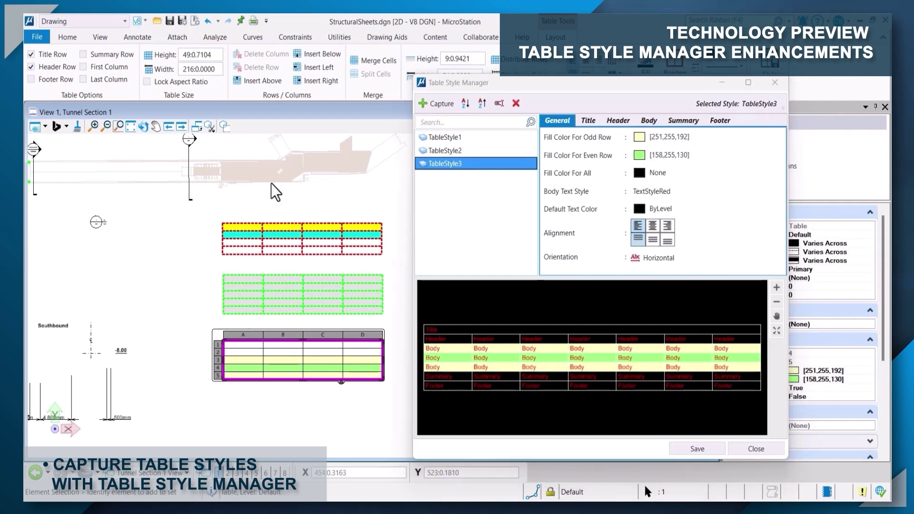
- Close the style manager and place a TableStyle1 Element Count table right of the sheet
left_click(756, 450)
left_click(137, 36)
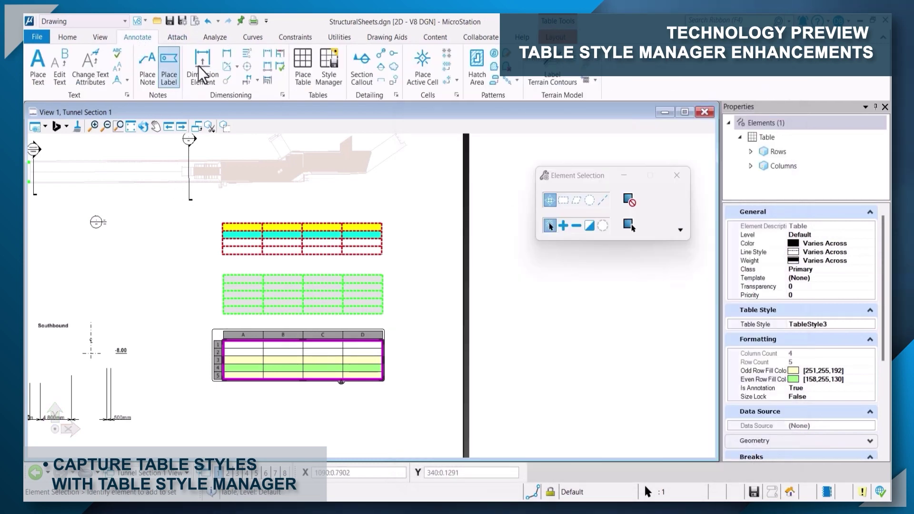
left_click(304, 65)
left_click(603, 241)
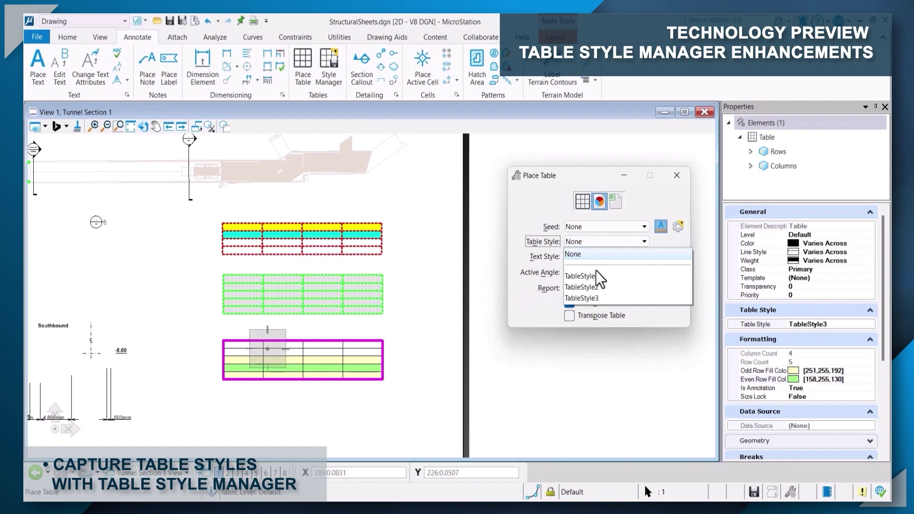
left_click(600, 270)
left_click(607, 289)
left_click(593, 358)
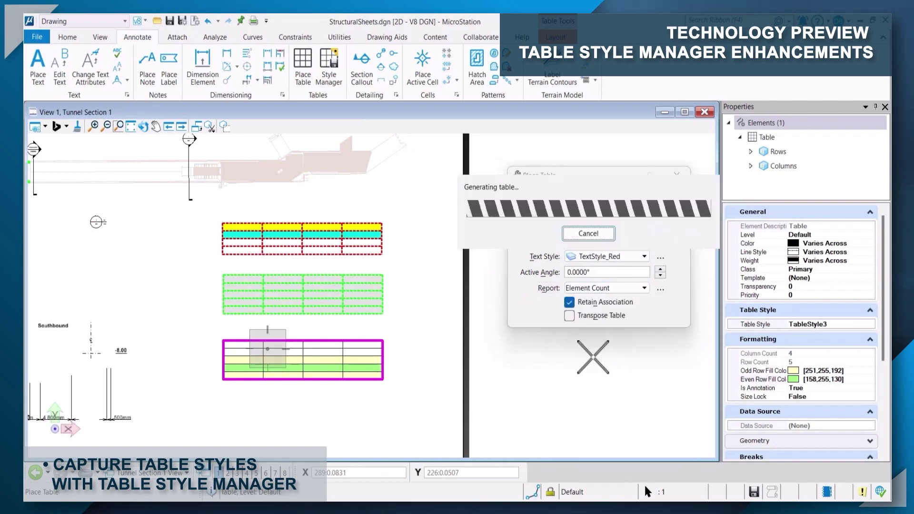
scroll(429, 229, "down", 2)
left_click(465, 184)
scroll(465, 184, "up", 3)
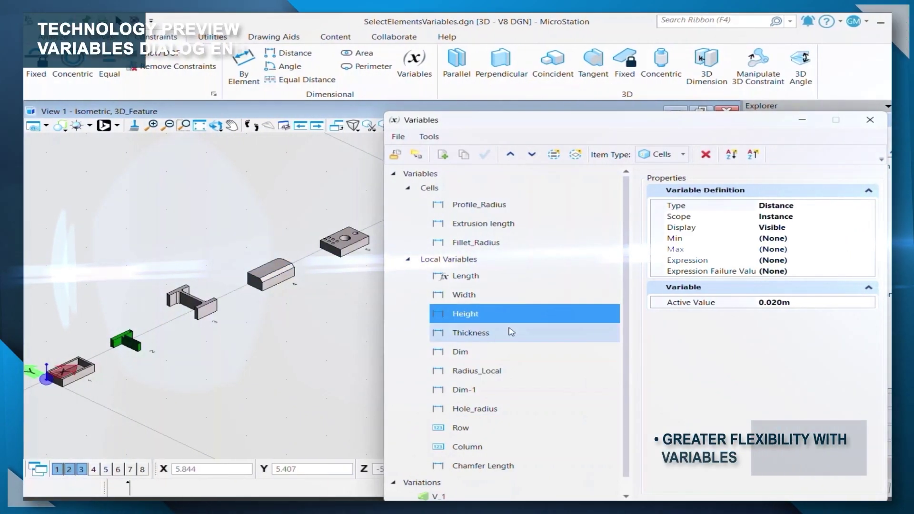
- Highlight elements using the Height variable and list a picked element's variables
left_click(576, 155)
left_click(285, 349)
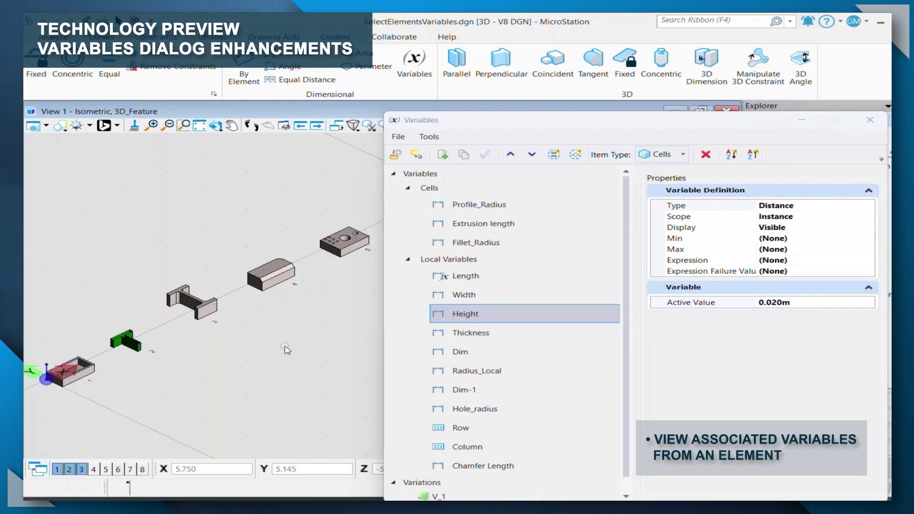
left_click(554, 154)
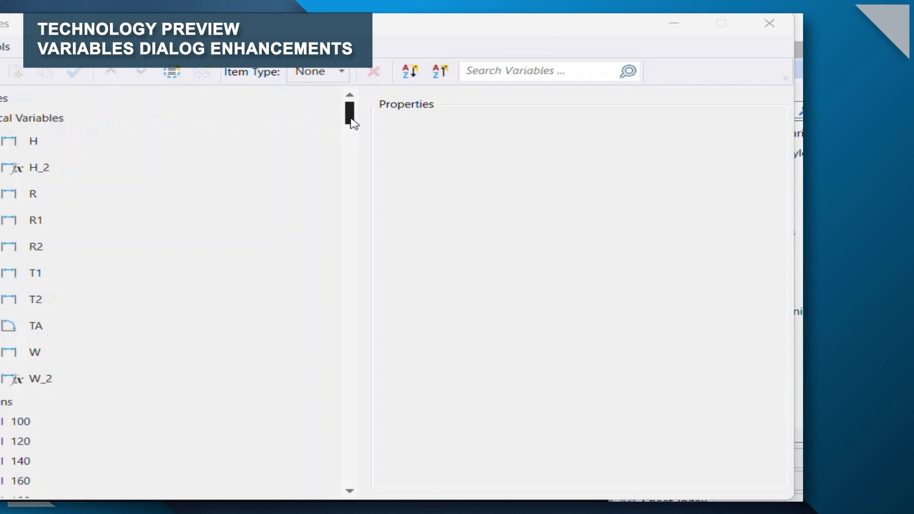
mouse_move(438, 194)
left_mouse_down()
mouse_move(449, 328)
mouse_move(443, 303)
left_mouse_up()
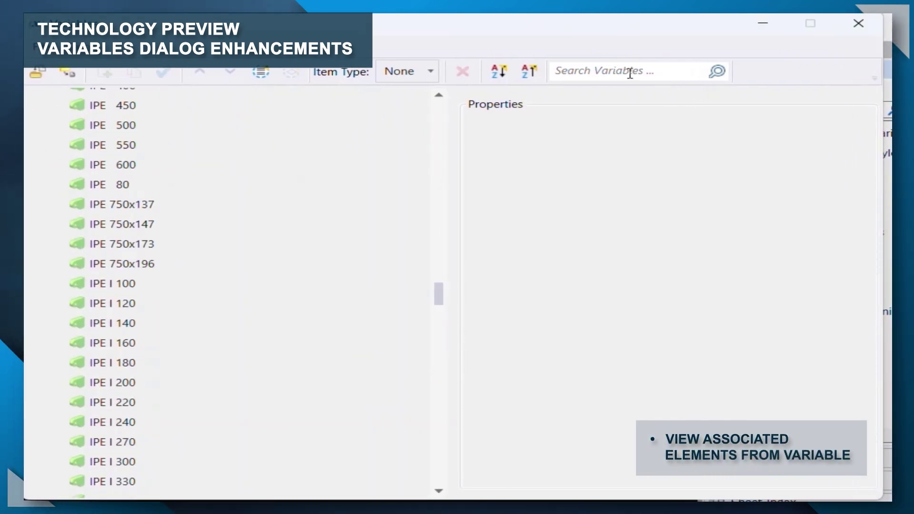
- Search variations for 300, then 500, and recall the 300 result from history
left_click(644, 78)
type("300")
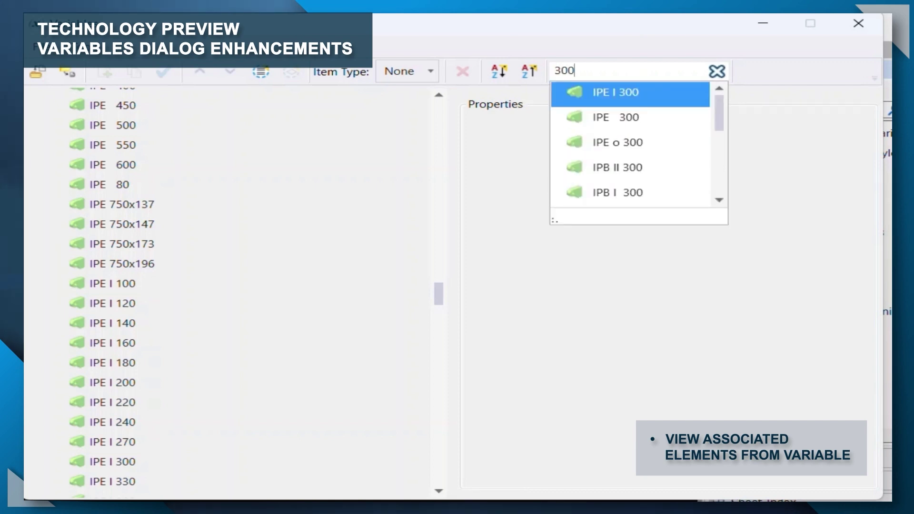
key("Return")
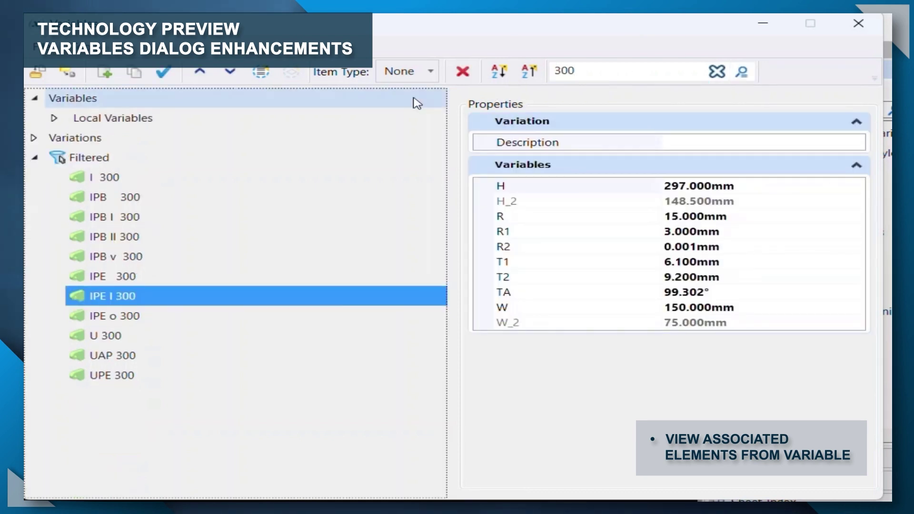
left_click(567, 76)
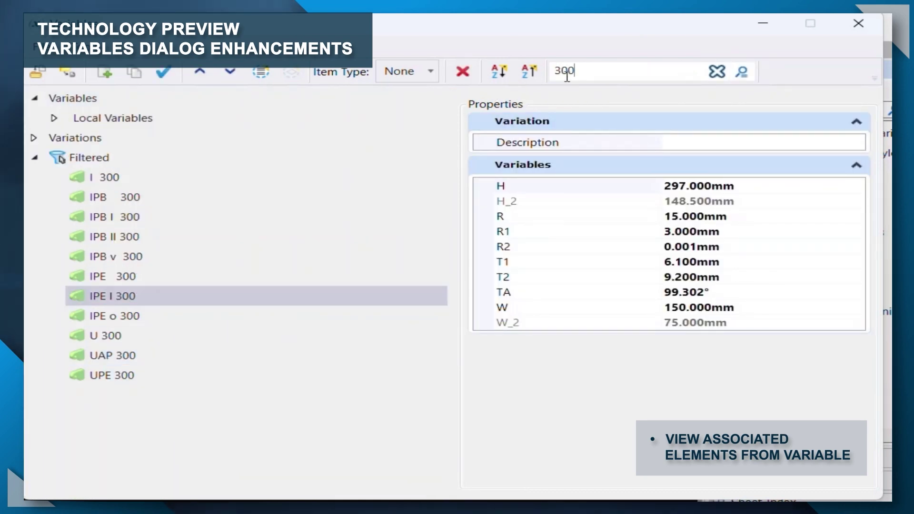
type("500")
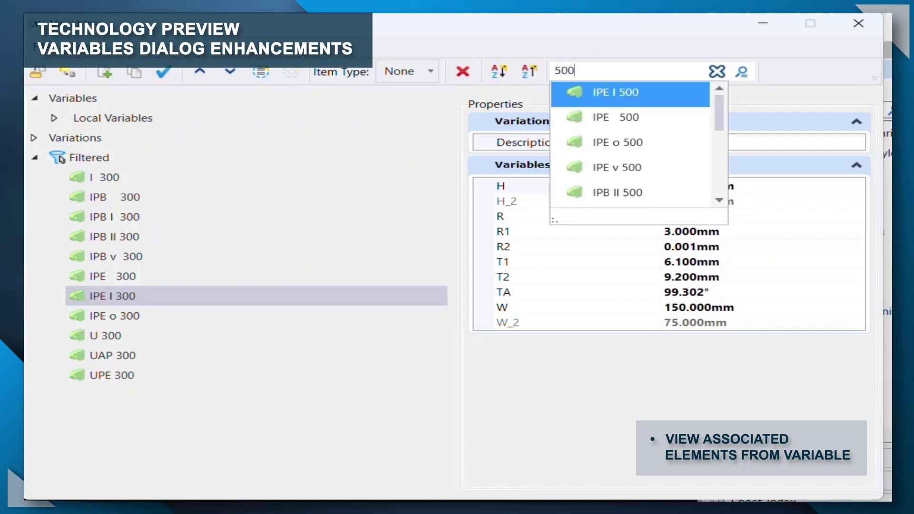
key("Return")
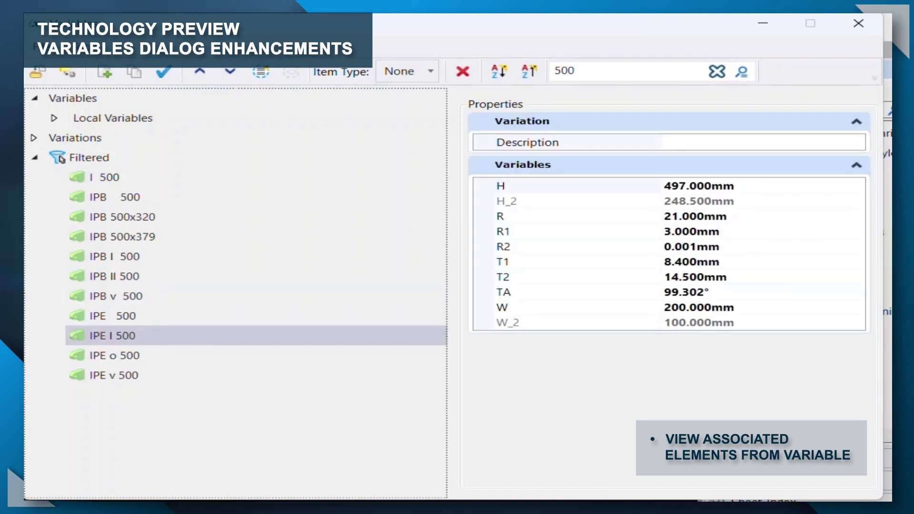
left_click(746, 72)
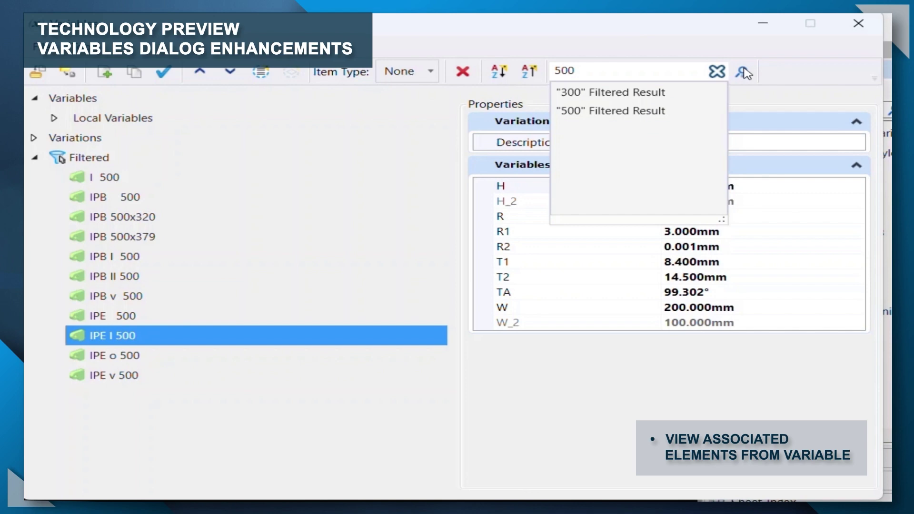
left_click(639, 92)
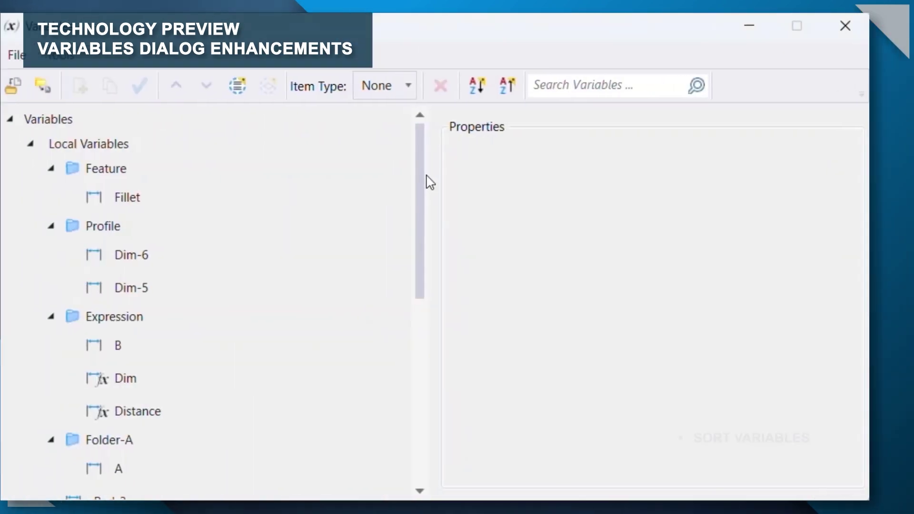
mouse_move(441, 184)
left_mouse_down()
mouse_move(452, 391)
mouse_move(457, 235)
mouse_move(474, 139)
left_mouse_up()
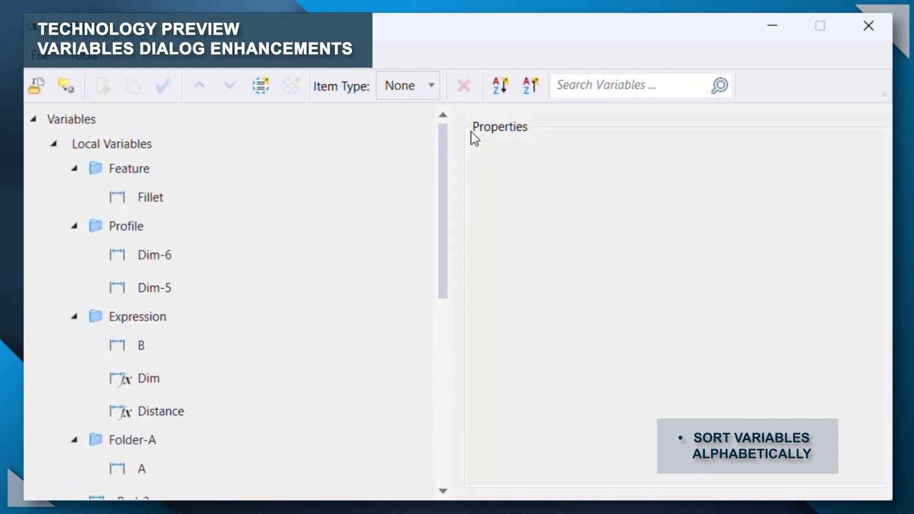
- Sort the local variable folders A–Z, then Z–A, confirming each warning
left_click(500, 86)
left_click(485, 317)
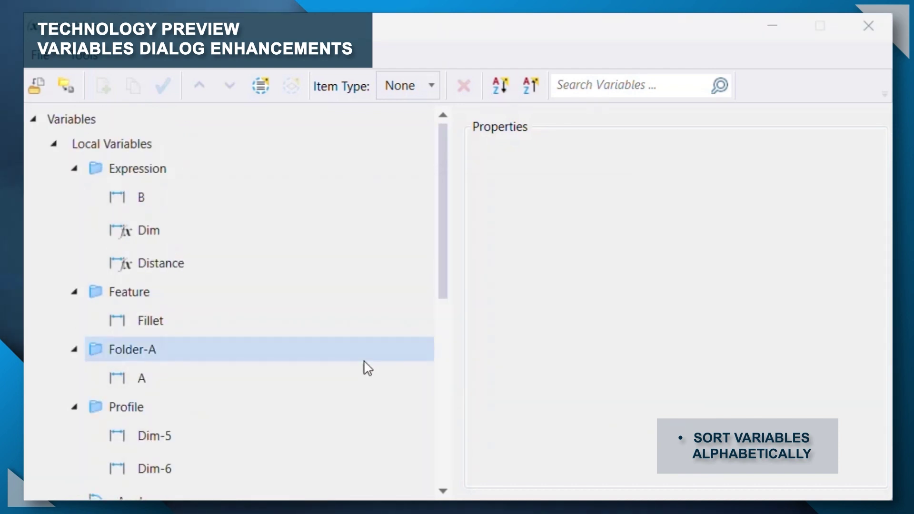
mouse_move(443, 216)
left_mouse_down()
mouse_move(450, 448)
mouse_move(465, 171)
left_mouse_up()
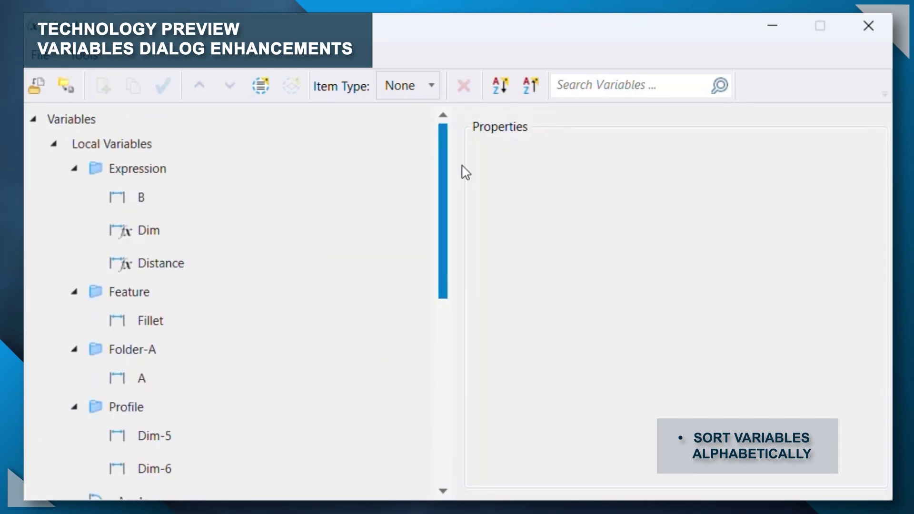
left_click(530, 85)
left_click(472, 315)
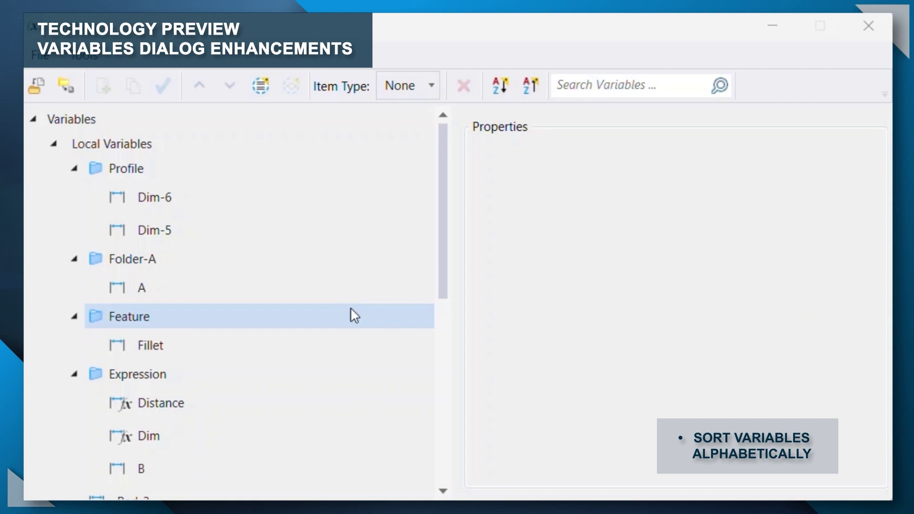
scroll(354, 336, "down", 3)
scroll(353, 357, "down", 3)
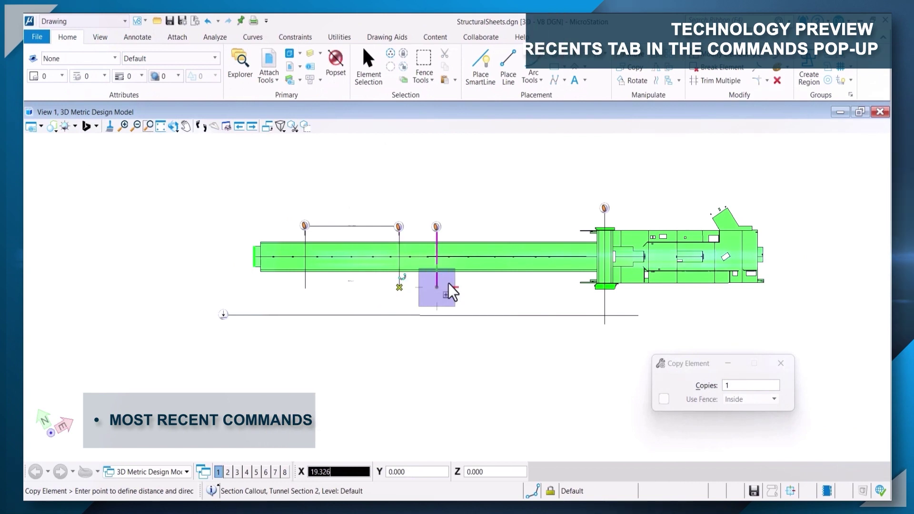
- Place a callout copy, then rerun Copy Element from the Recents pop-up on a section callout
left_click(454, 288)
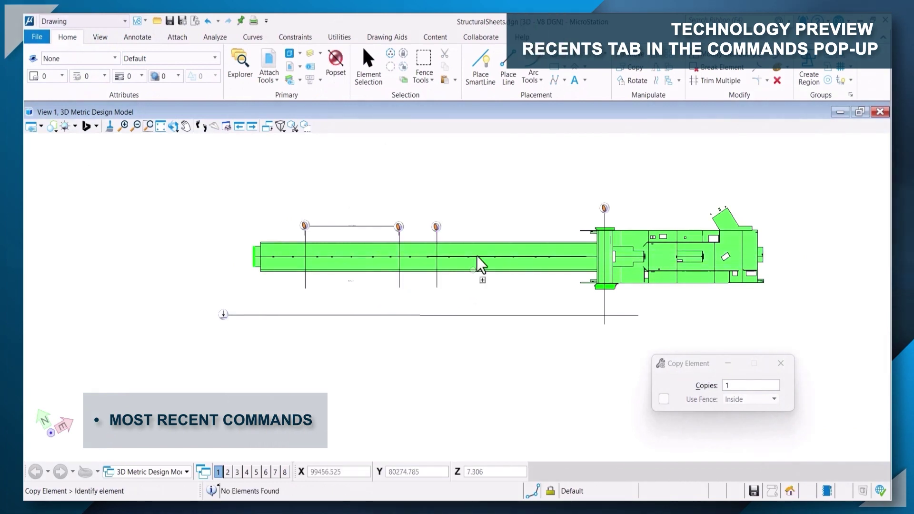
key("space")
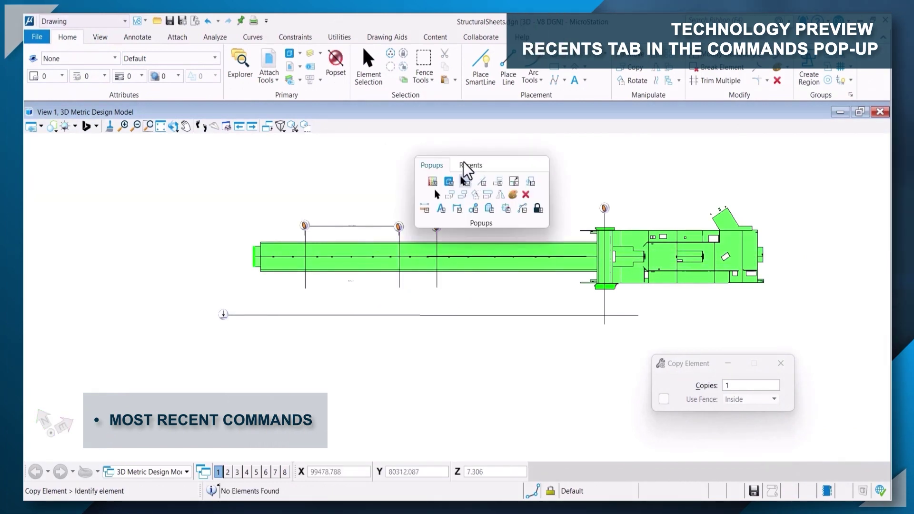
left_click(471, 165)
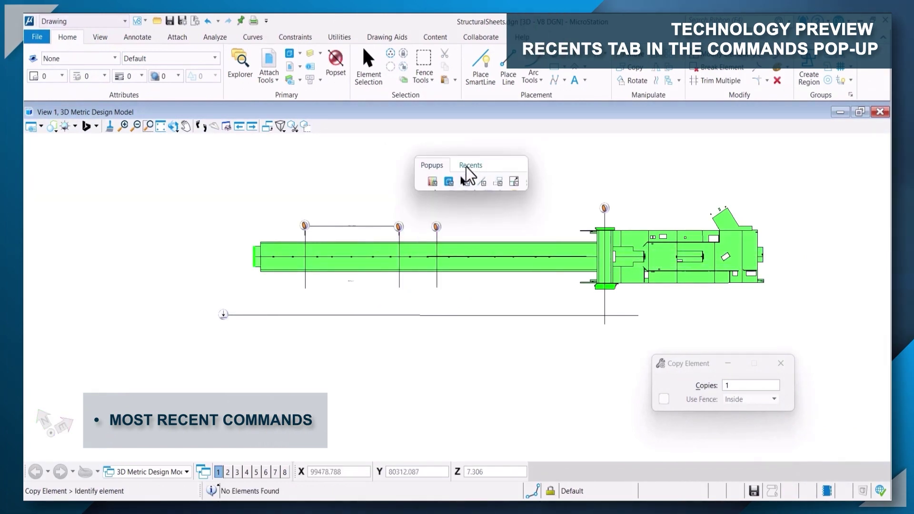
left_click(469, 166)
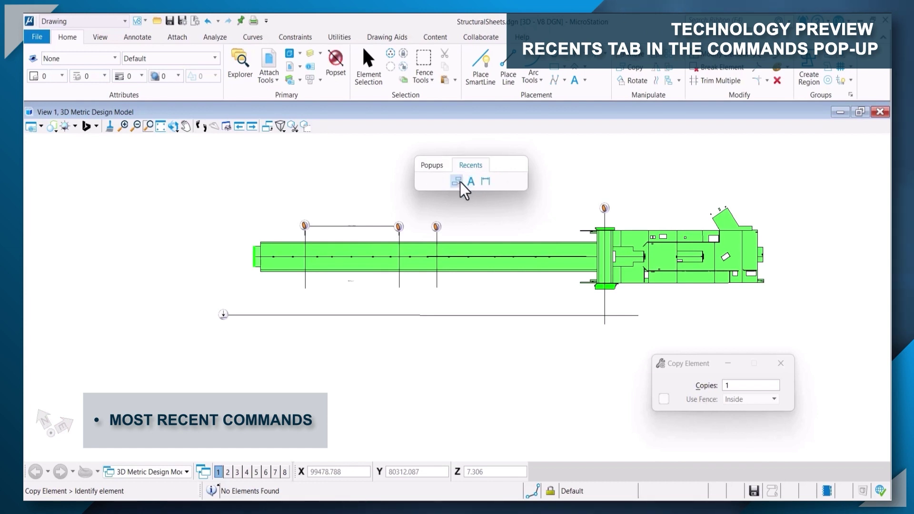
left_click(456, 182)
left_click(444, 295)
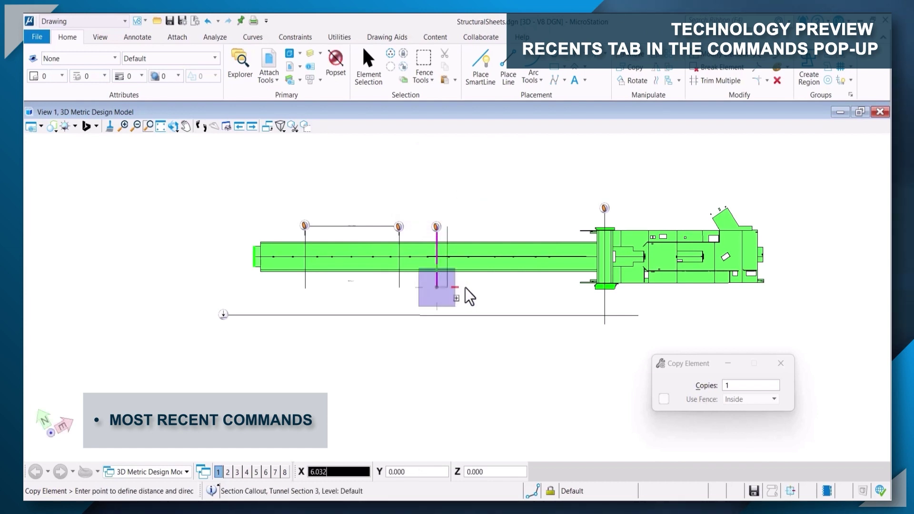